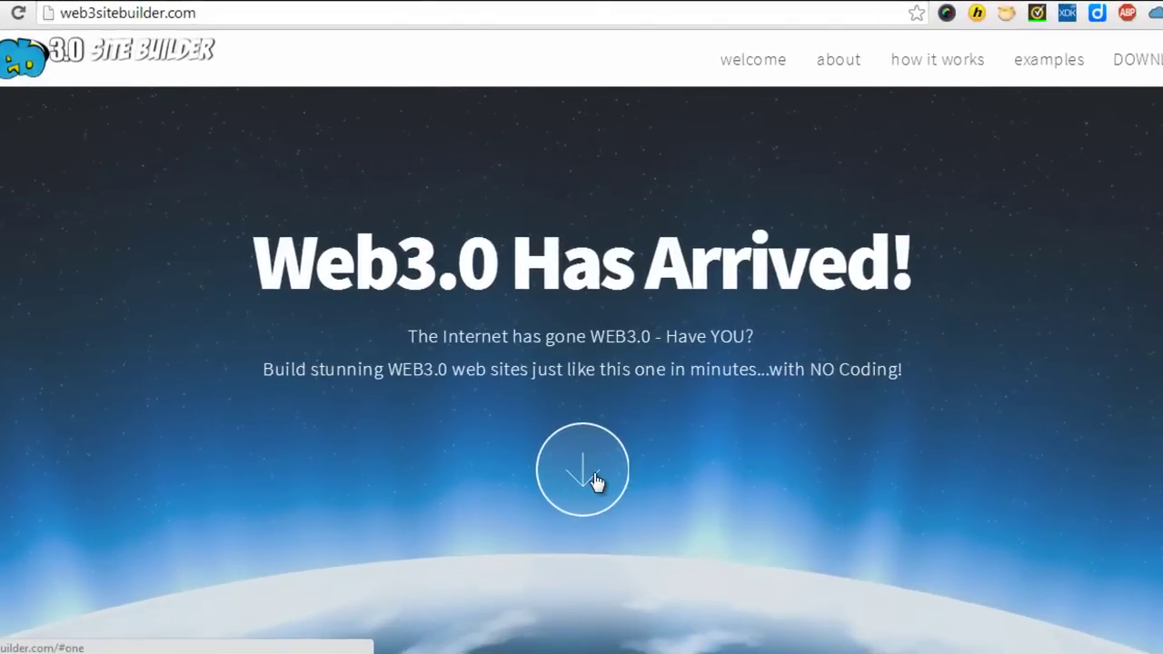
Step: Browse the web3sitebuilder.com demo site through its about, how it works, examples and download sections, enlarging the PayPal example
{"action": "left_click", "coordinate": [595, 482]}
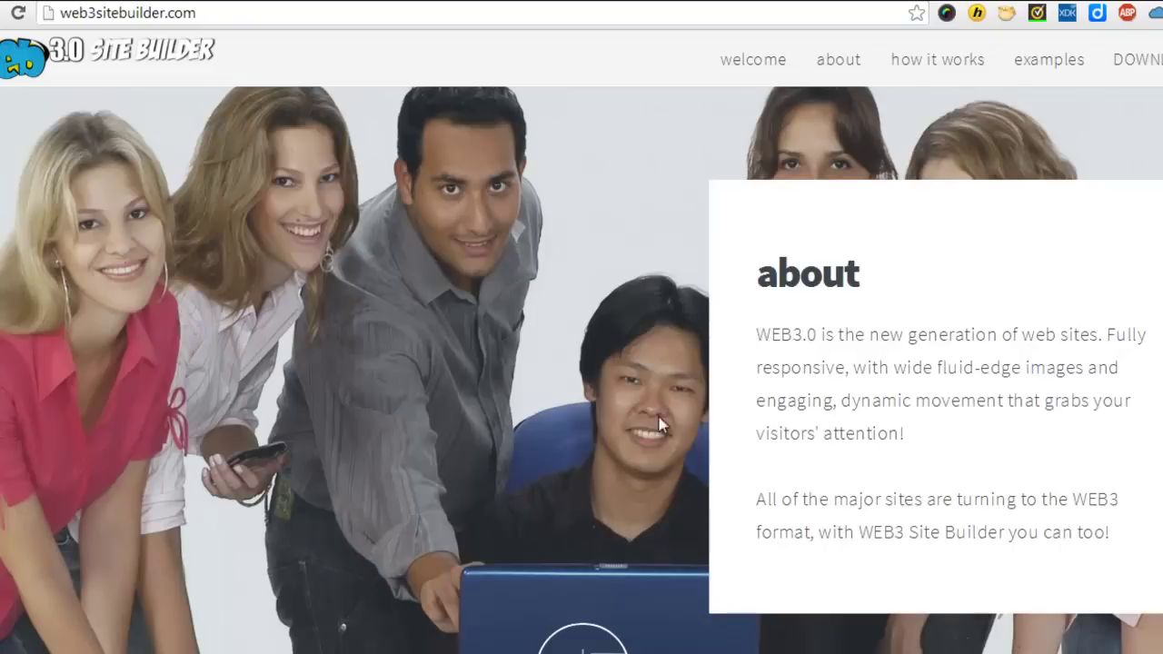
{"action": "left_click", "coordinate": [591, 643]}
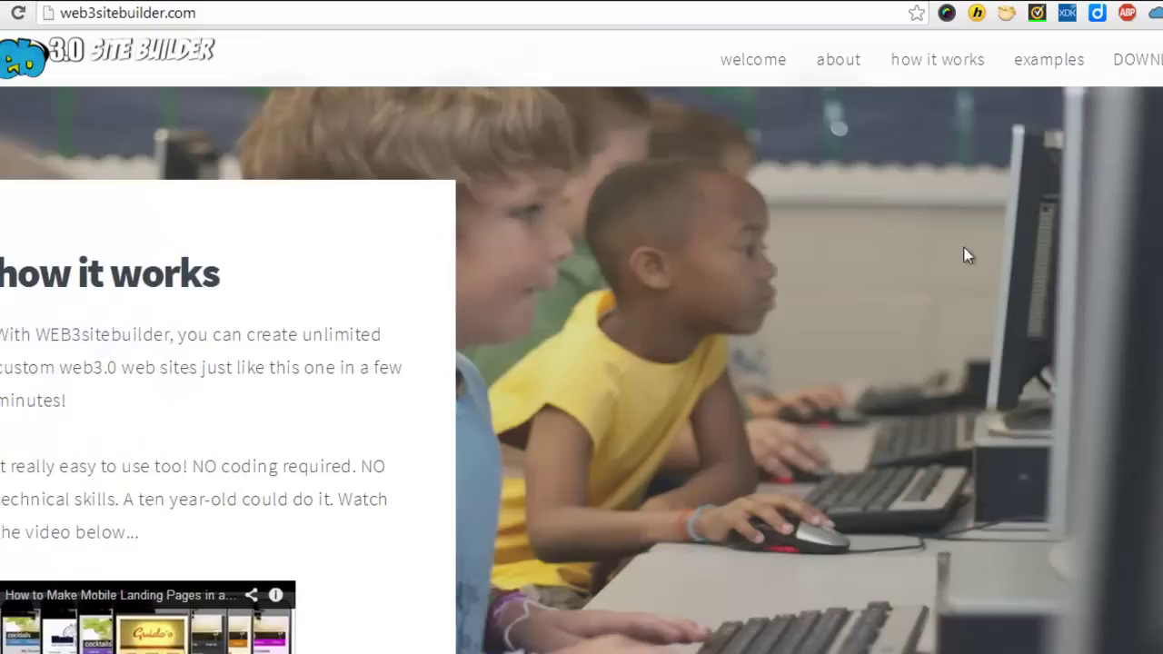
{"action": "left_click", "coordinate": [1049, 65]}
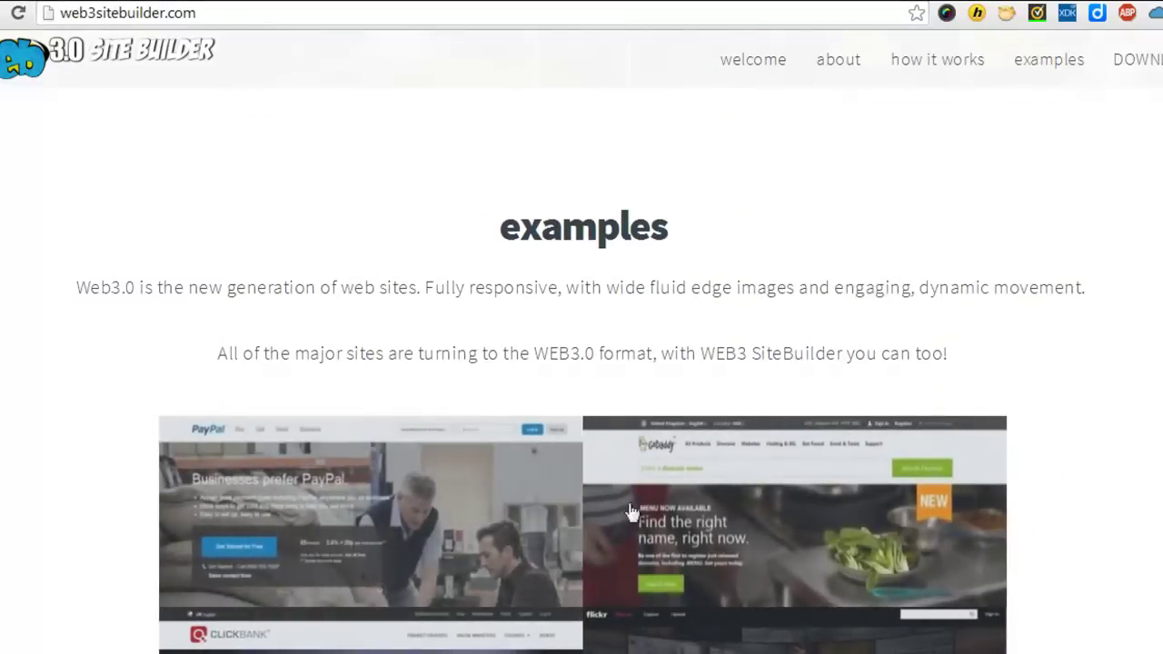
{"action": "left_click", "coordinate": [416, 543]}
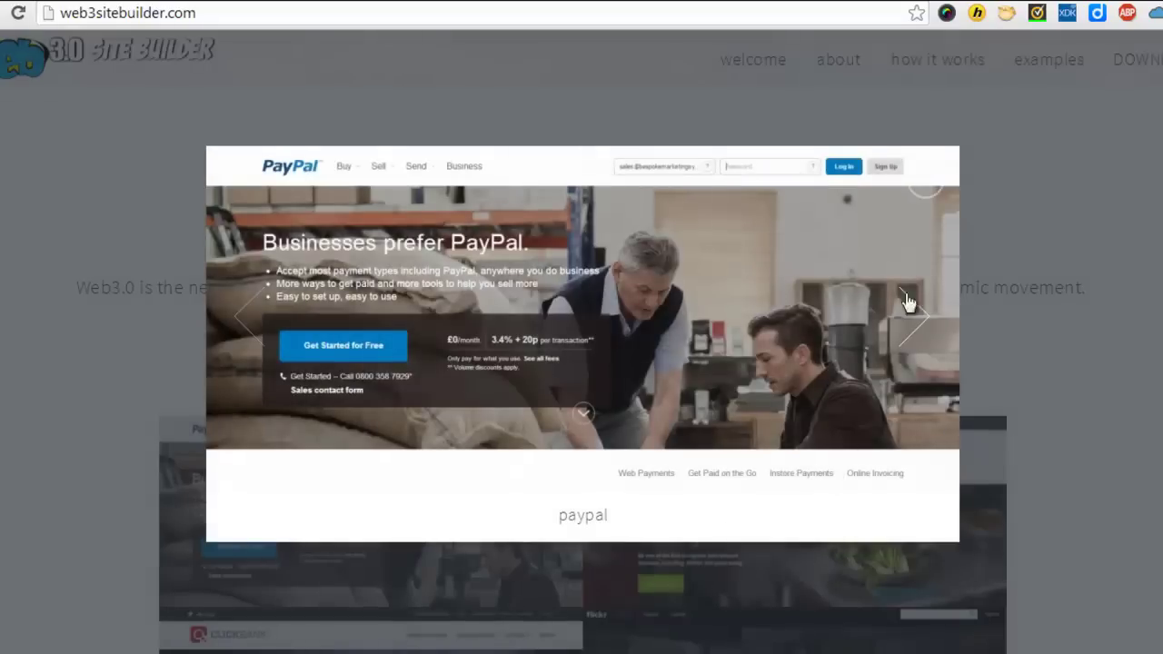
{"action": "left_click", "coordinate": [933, 179]}
{"action": "scroll", "coordinate": [906, 322], "scroll_direction": "down", "scroll_amount": 5}
{"action": "scroll", "coordinate": [844, 169], "scroll_direction": "down", "scroll_amount": 5}
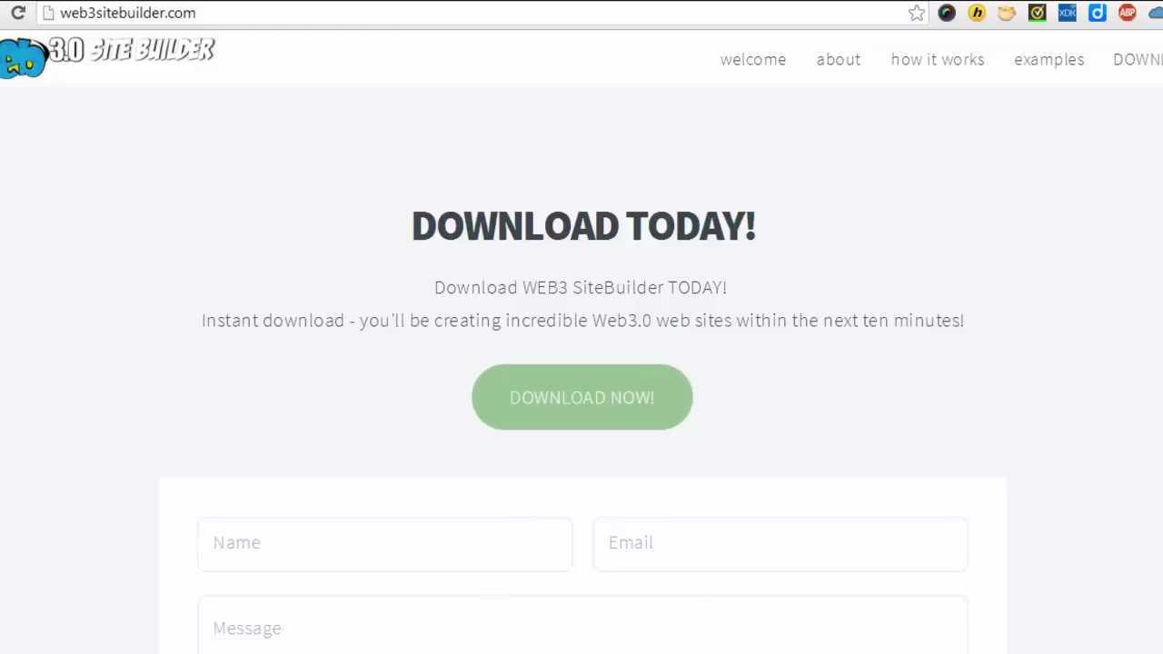
{"action": "scroll", "coordinate": [408, 602], "scroll_direction": "down", "scroll_amount": 5}
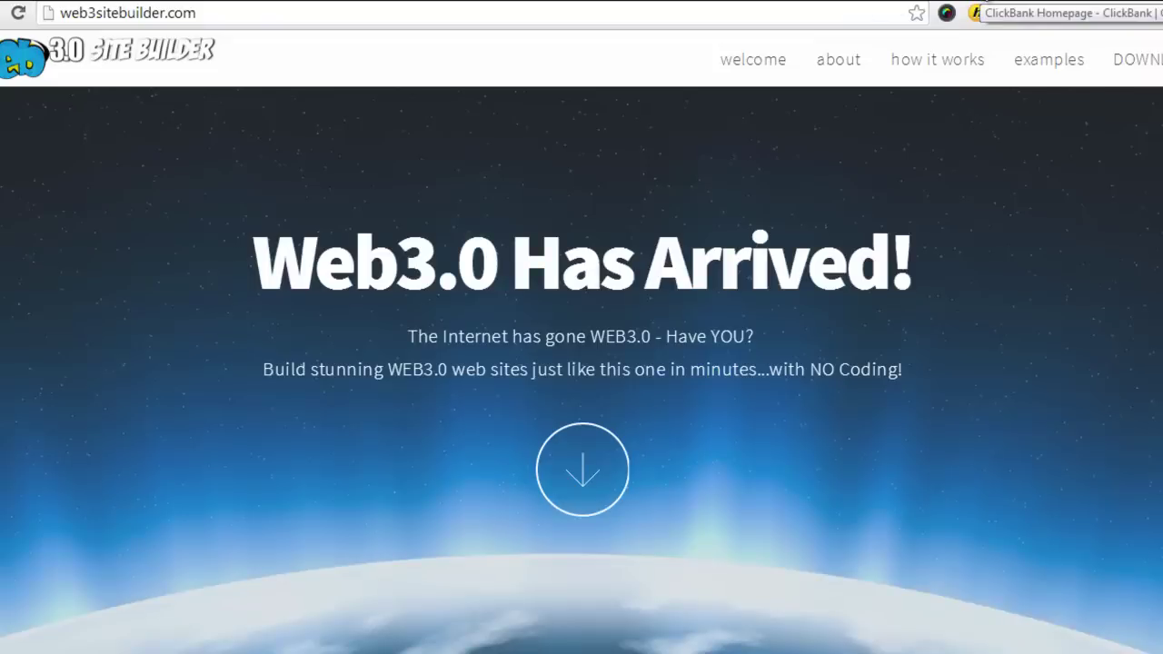
Step: Go to the open Flickr home page and view its sections up to "Stunning photos made easy", dismissing the Dropbox notification
{"action": "left_click", "coordinate": [977, 13]}
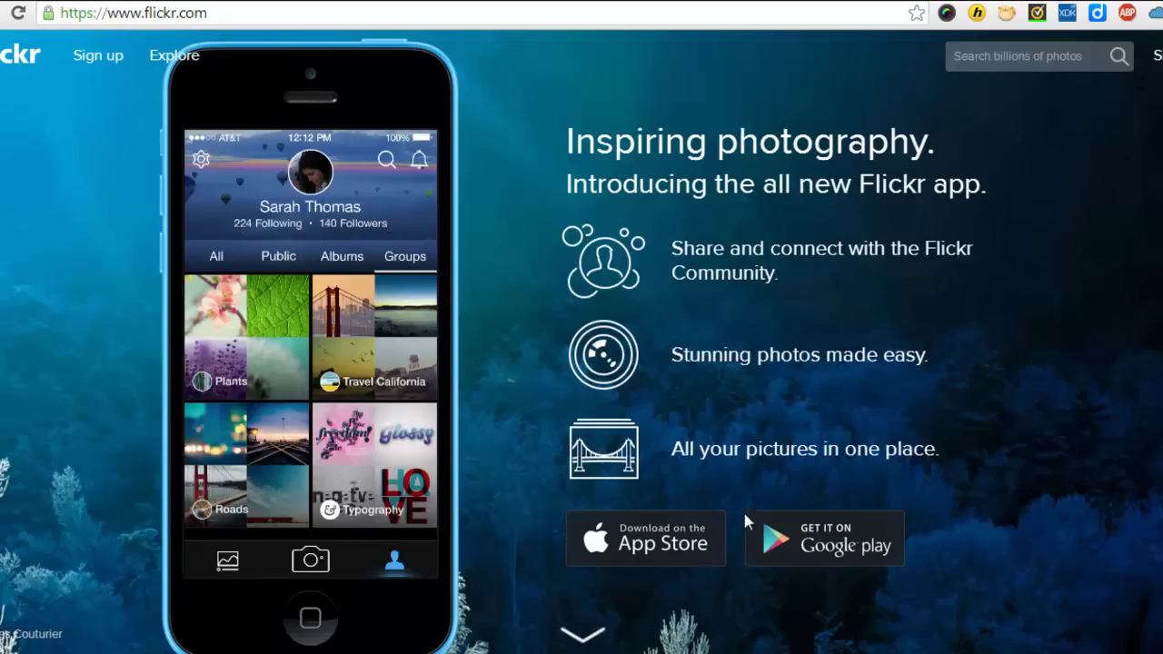
{"action": "left_click", "coordinate": [586, 634]}
{"action": "left_click", "coordinate": [597, 634]}
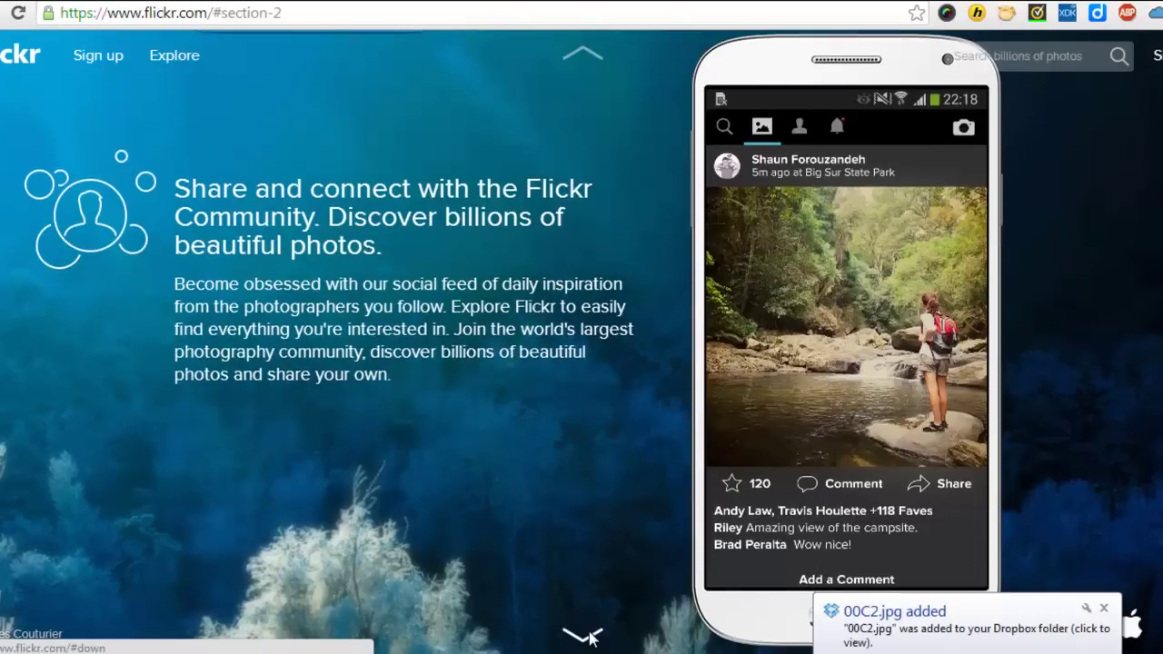
{"action": "left_click", "coordinate": [1102, 610]}
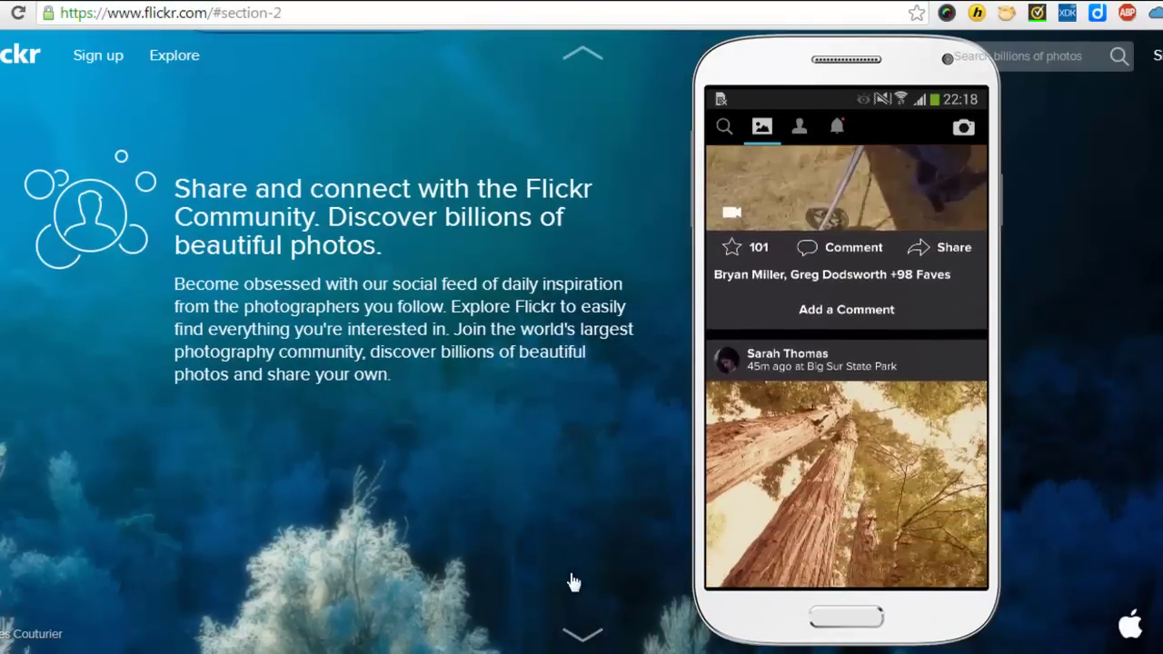
{"action": "left_click", "coordinate": [583, 642]}
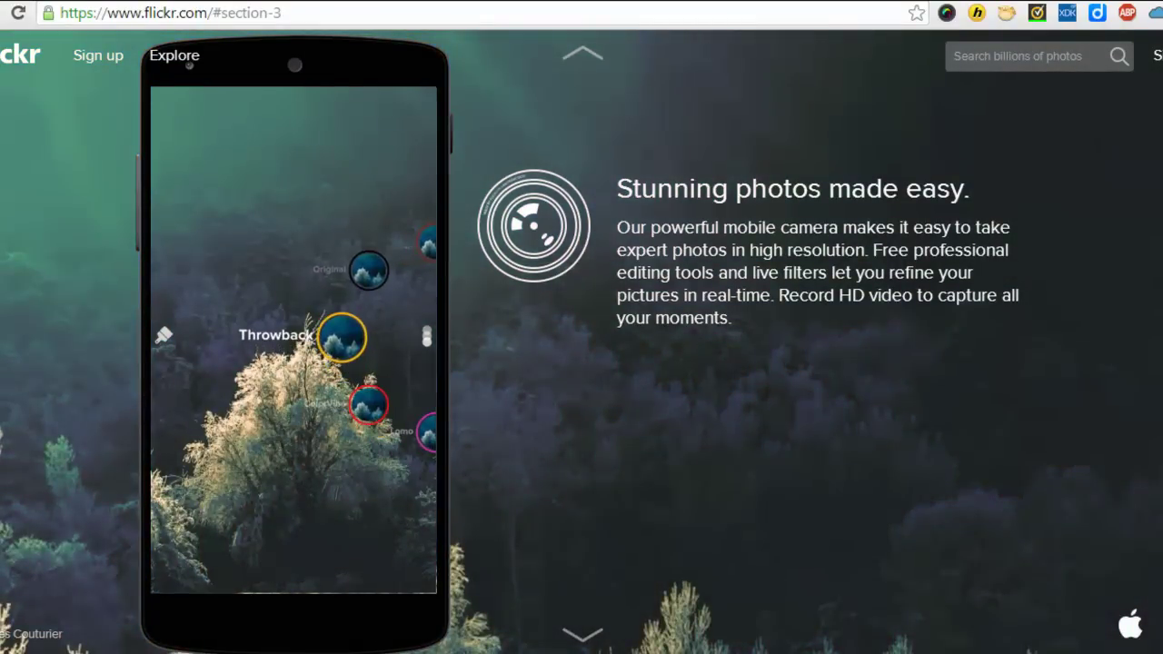
Step: Go to the open PayPal UK home page, dismiss the Dropbox notification, and look through the page's wide-image sections
{"action": "left_click", "coordinate": [908, 2]}
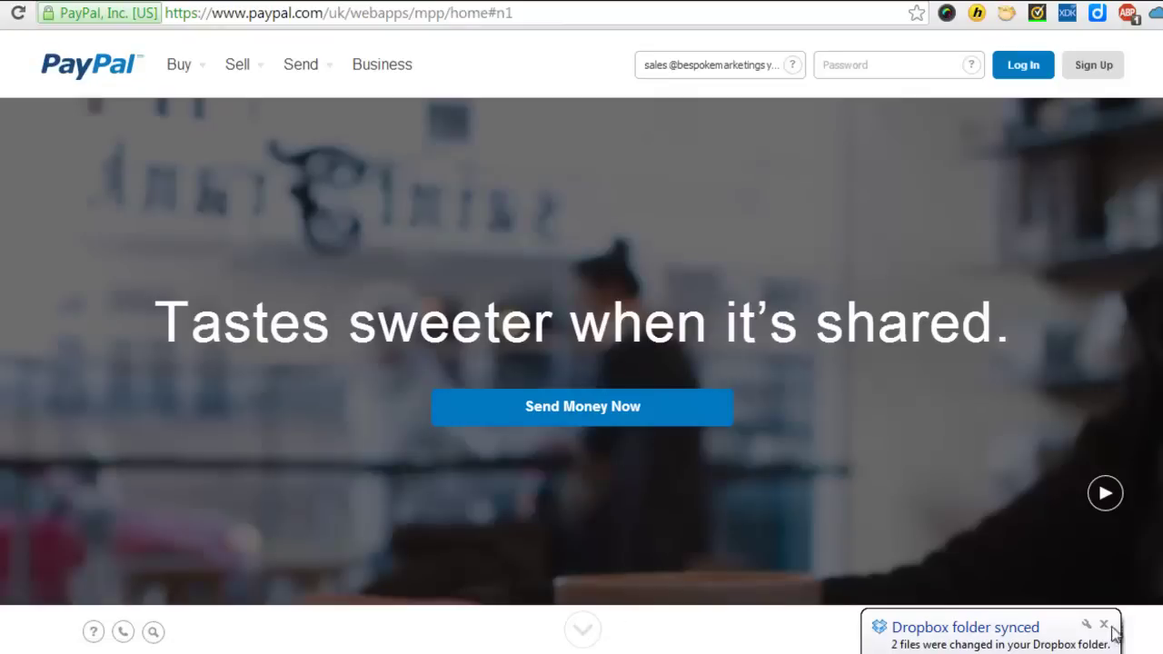
{"action": "left_click", "coordinate": [1103, 625]}
{"action": "left_click", "coordinate": [588, 641]}
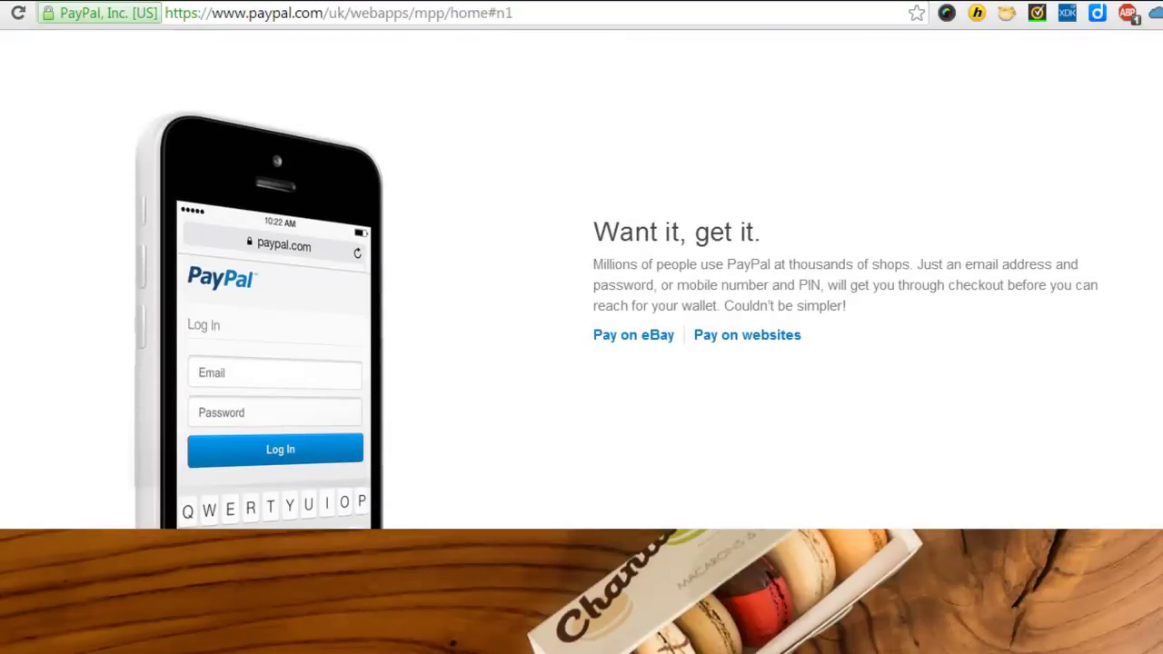
{"action": "scroll", "coordinate": [581, 363], "scroll_direction": "down", "scroll_amount": 10}
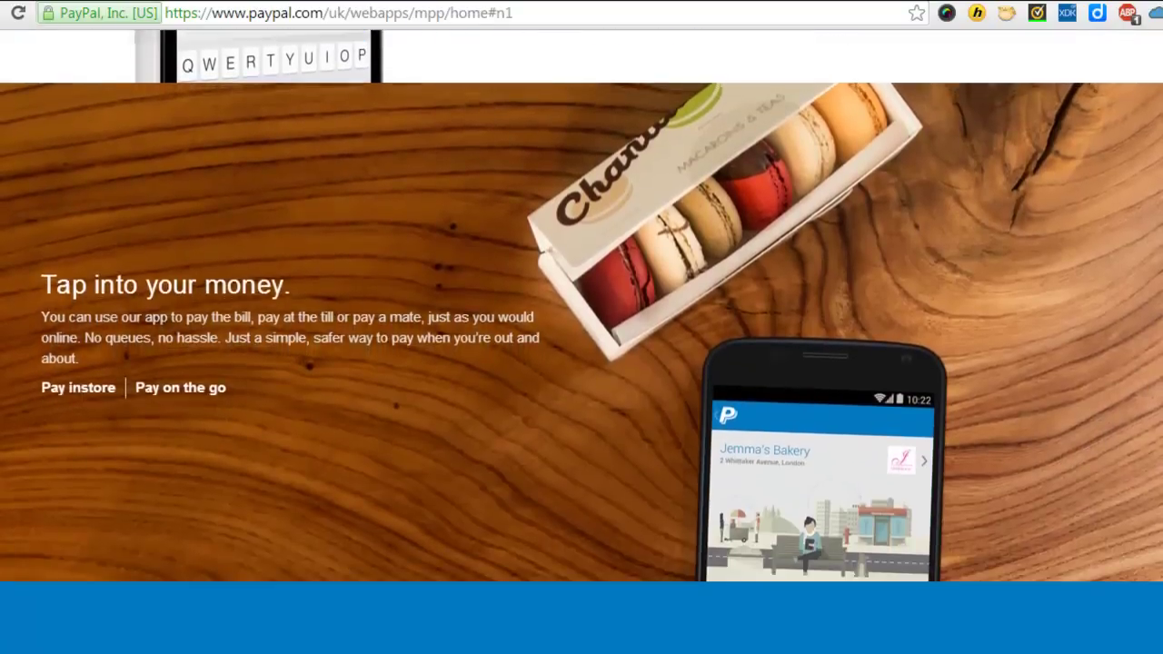
{"action": "scroll", "coordinate": [581, 341], "scroll_direction": "down", "scroll_amount": 1}
{"action": "scroll", "coordinate": [581, 342], "scroll_direction": "up", "scroll_amount": 8}
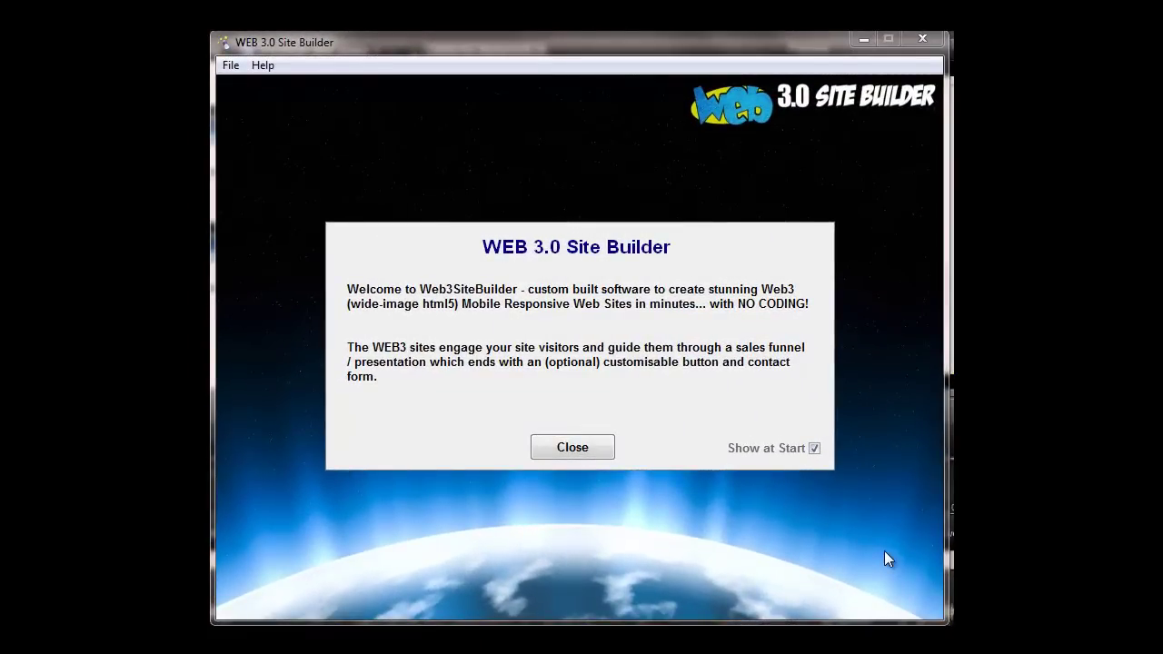
Step: Close the WEB 3.0 Site Builder welcome message and open the saved project web3sitebuilder-saved.sav from My Documents
{"action": "left_click", "coordinate": [814, 449]}
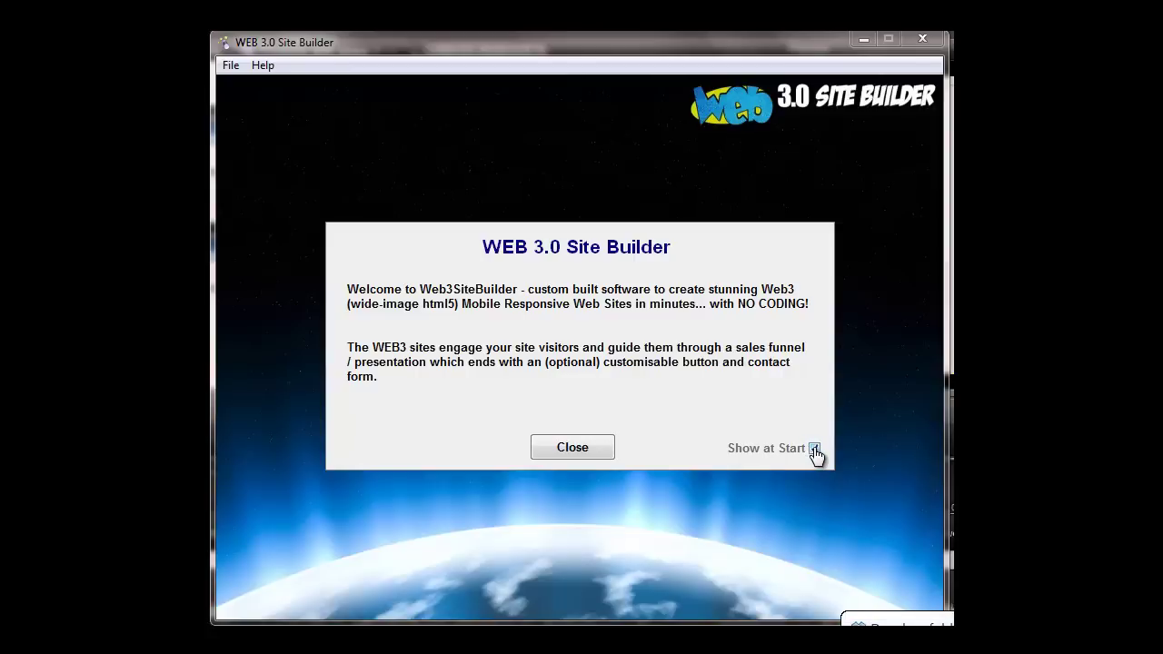
{"action": "left_click", "coordinate": [574, 450]}
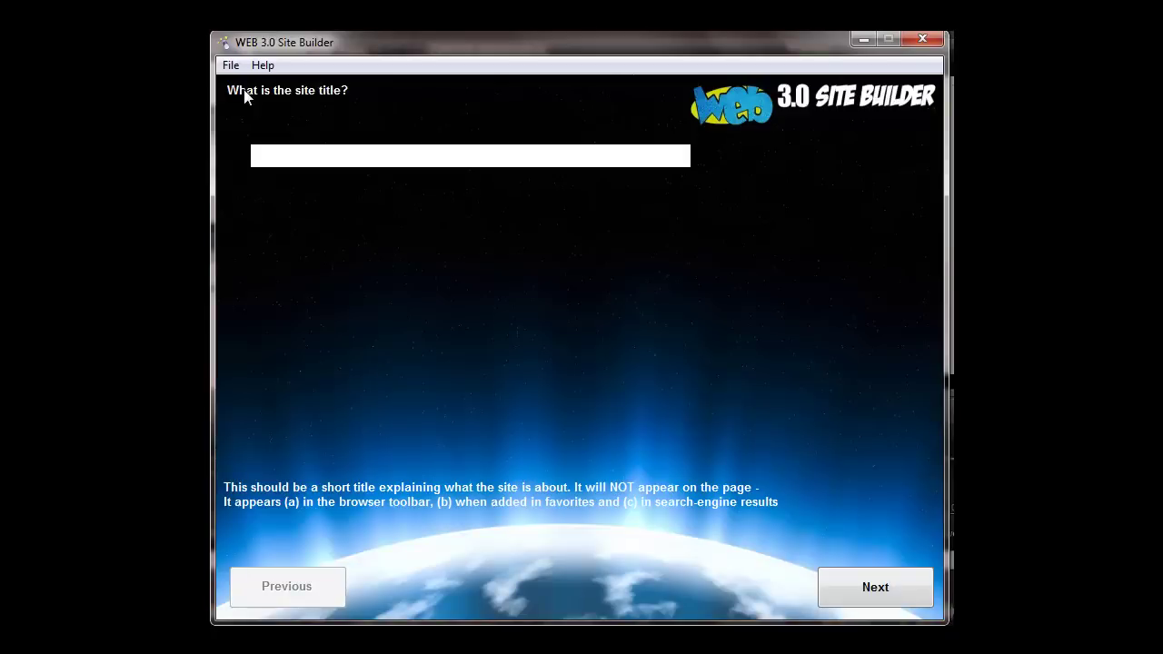
{"action": "left_click", "coordinate": [231, 67]}
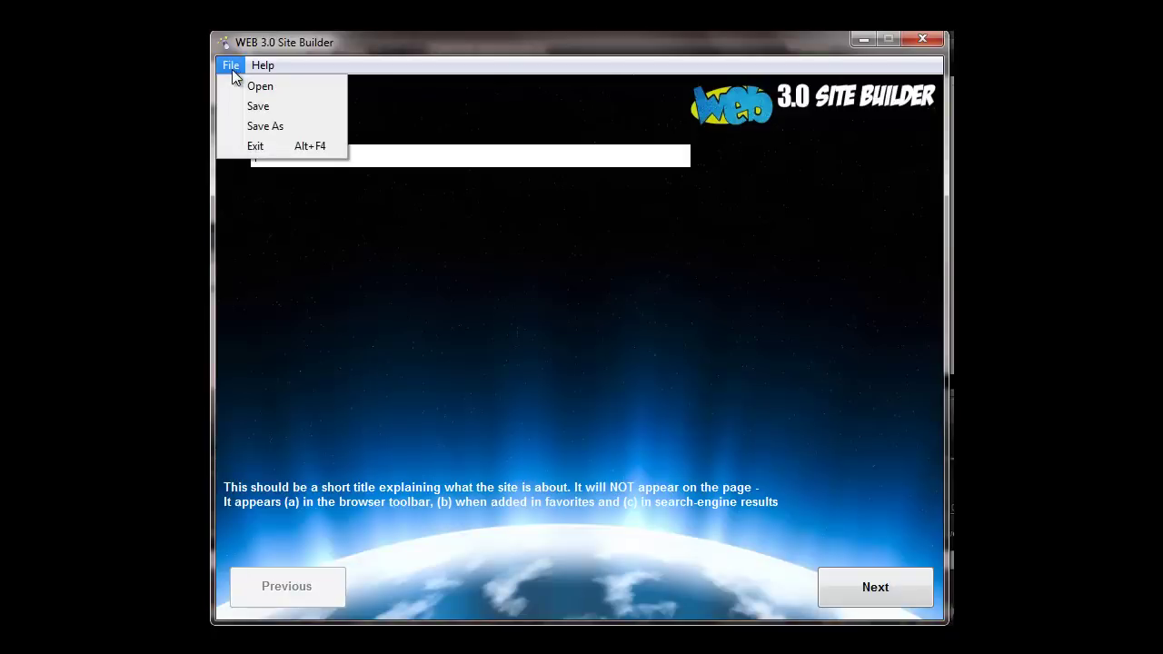
{"action": "left_click", "coordinate": [238, 87]}
{"action": "left_click", "coordinate": [545, 365]}
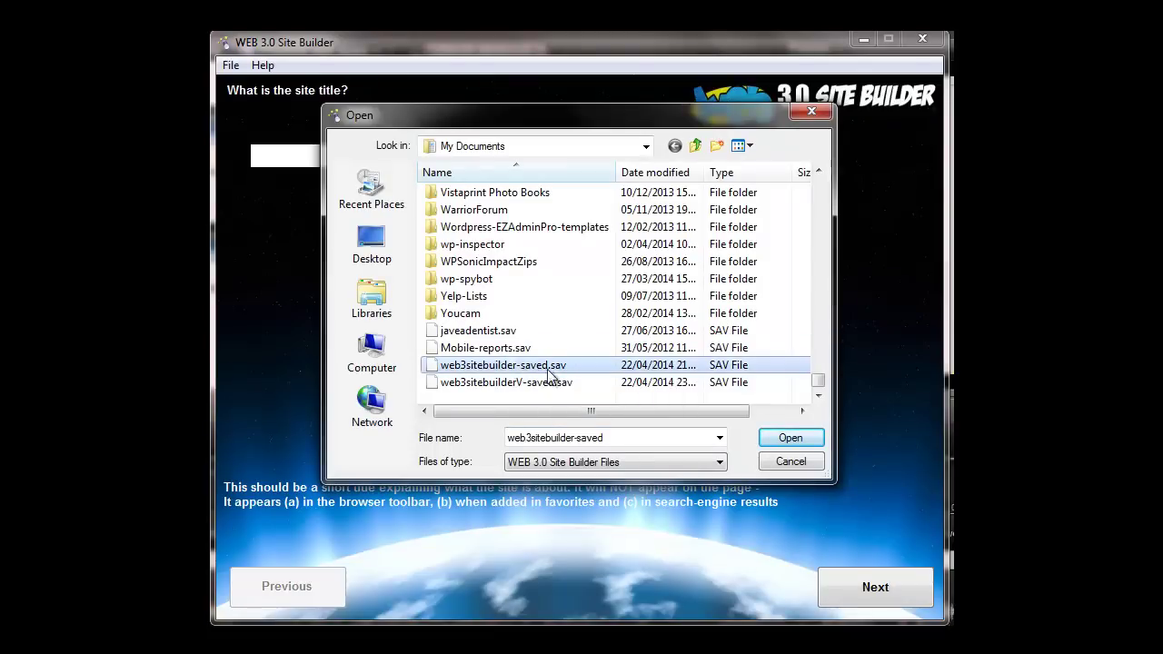
{"action": "left_click", "coordinate": [790, 438]}
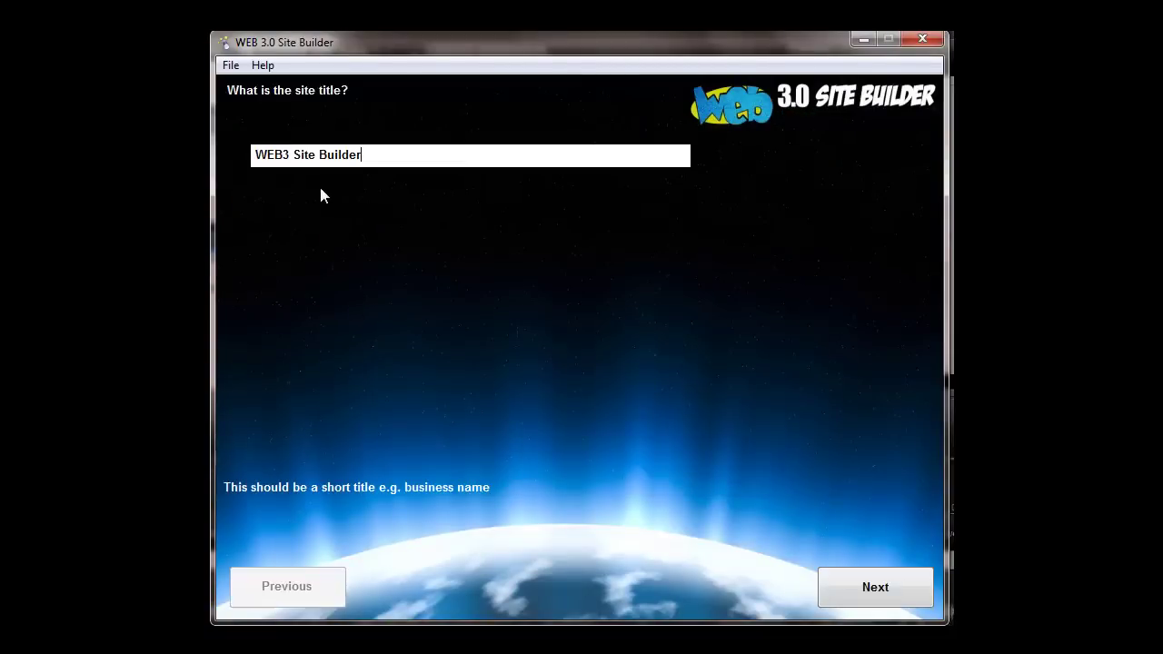
Step: Accept the loaded site title and the Image logo type, advancing the wizard to the logo file selection
{"action": "left_click", "coordinate": [839, 581]}
{"action": "left_click", "coordinate": [841, 581]}
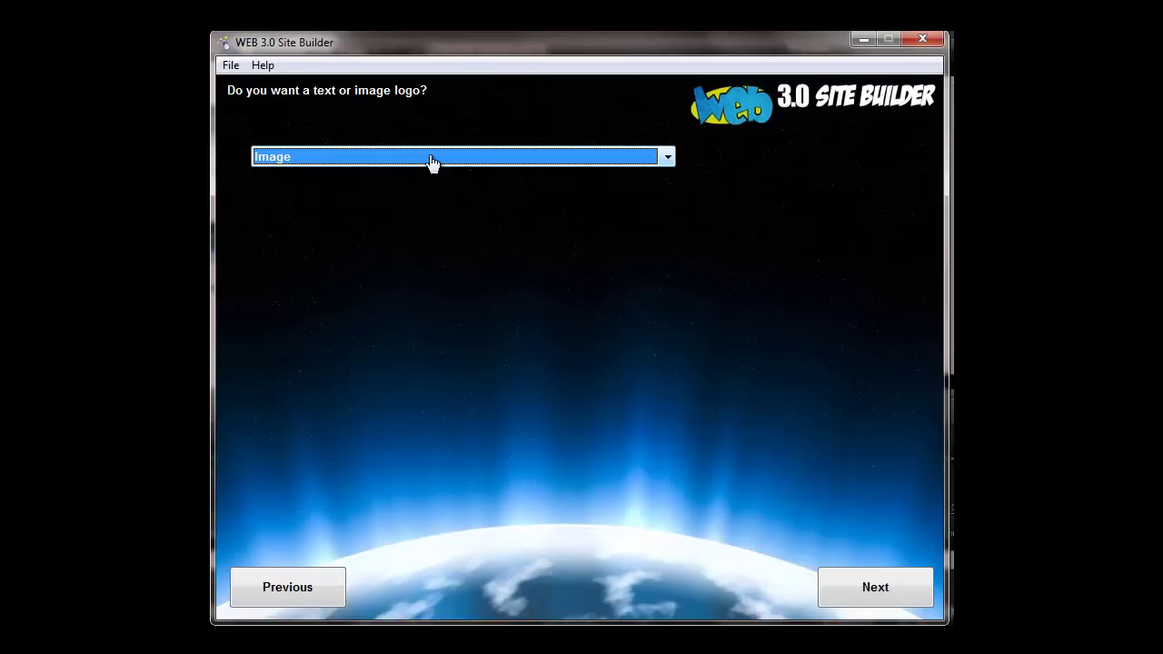
{"action": "left_click", "coordinate": [863, 588]}
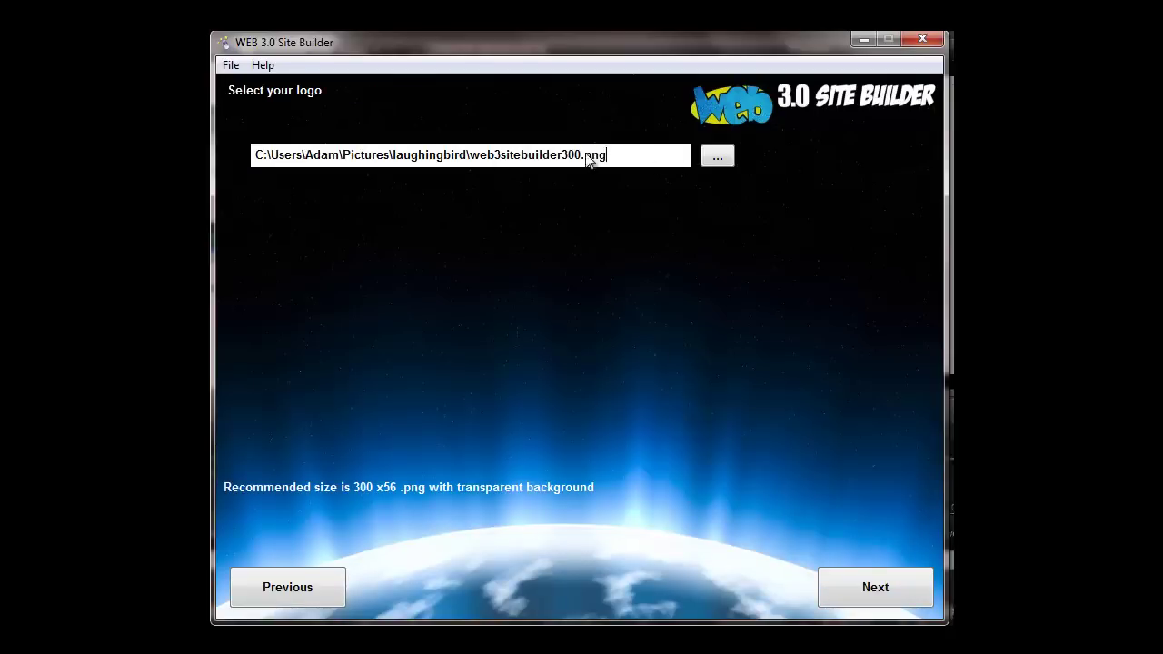
Step: Choose web3sitebuilder300 from the laughingbird pictures folder as the site's logo image
{"action": "left_click", "coordinate": [716, 158]}
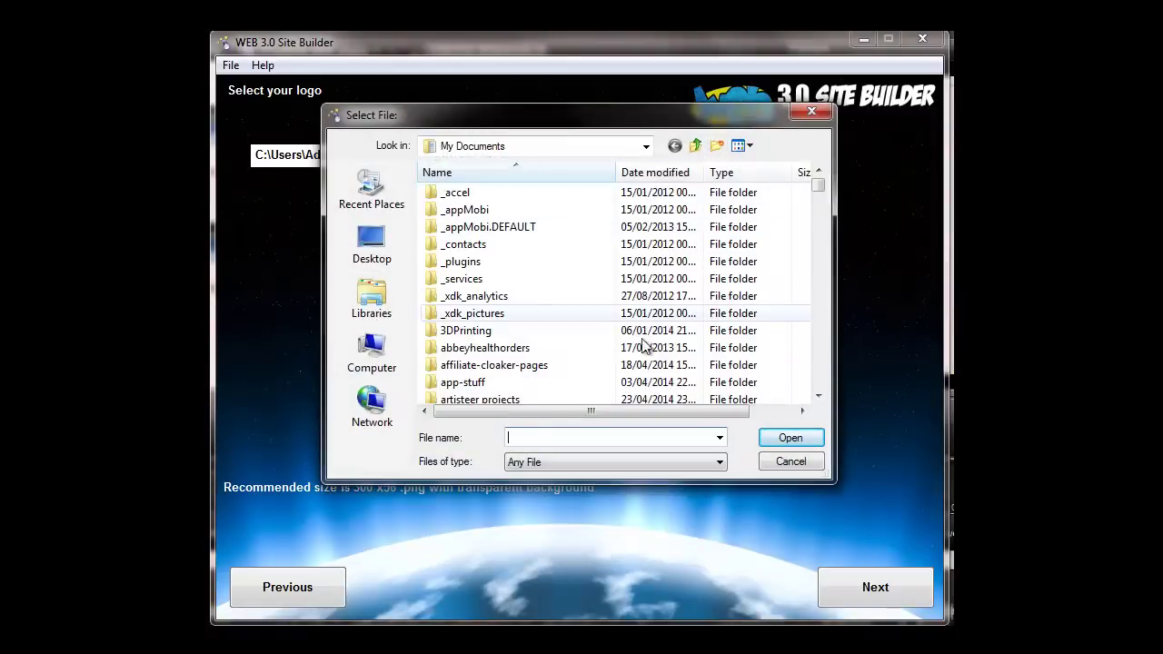
{"action": "left_click", "coordinate": [773, 468]}
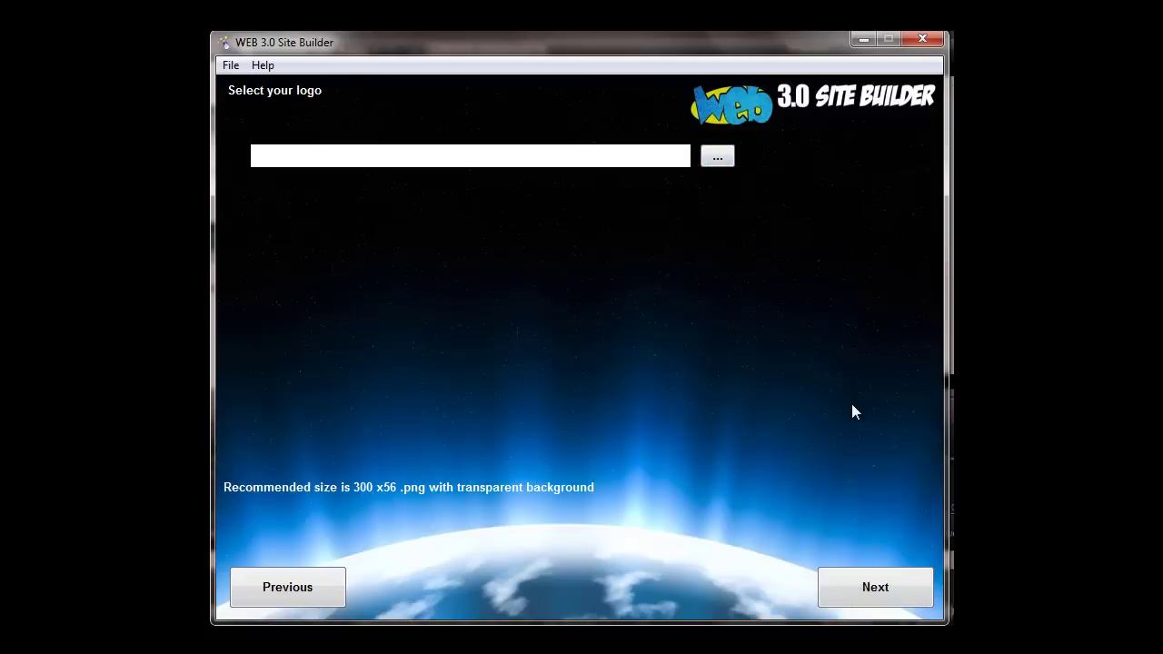
{"action": "left_click", "coordinate": [715, 159]}
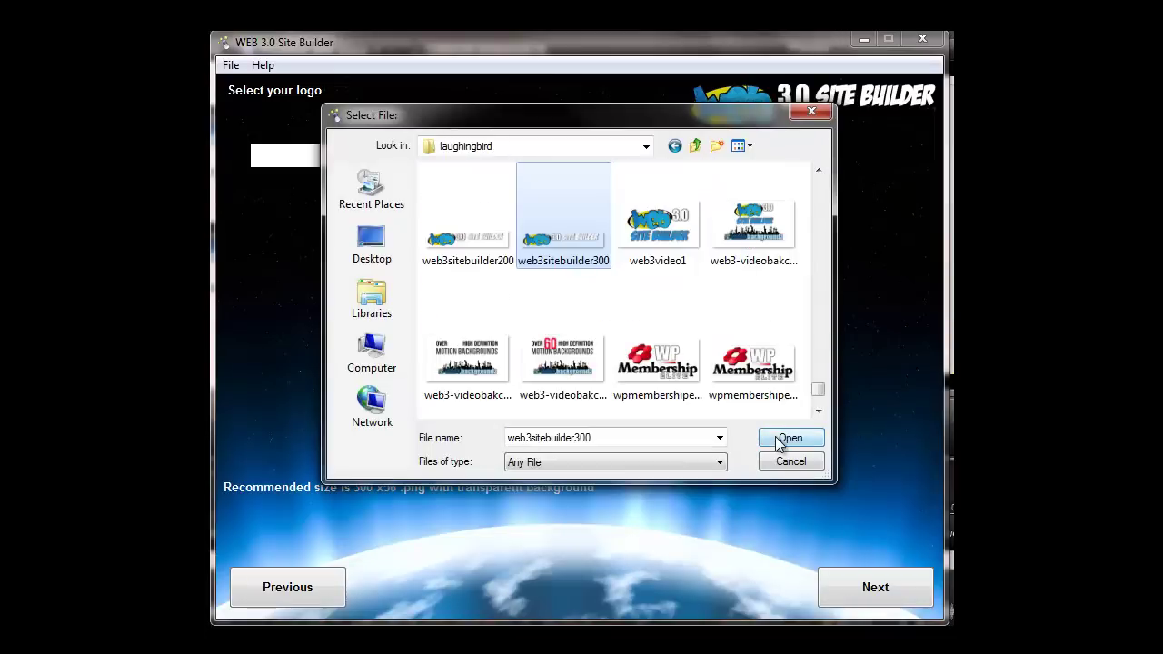
{"action": "left_click", "coordinate": [781, 440]}
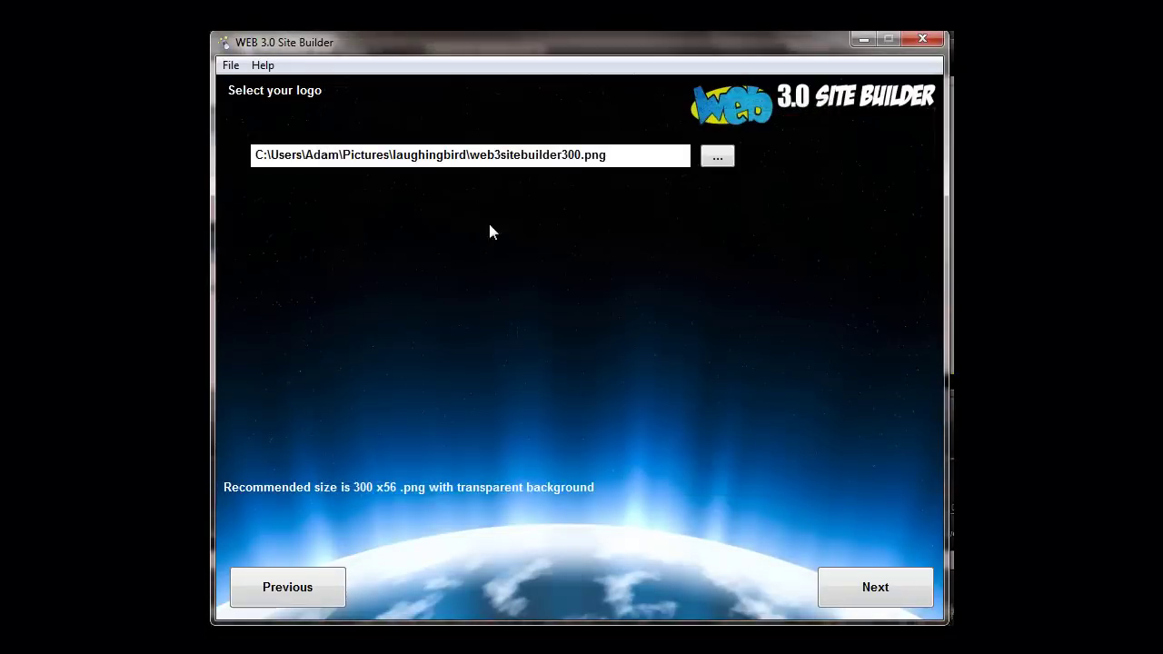
Step: Accept the loaded logo, feedback e-mail and following wizard answers, advancing to the 'message' field name question
{"action": "left_click", "coordinate": [851, 599]}
{"action": "left_click", "coordinate": [852, 599]}
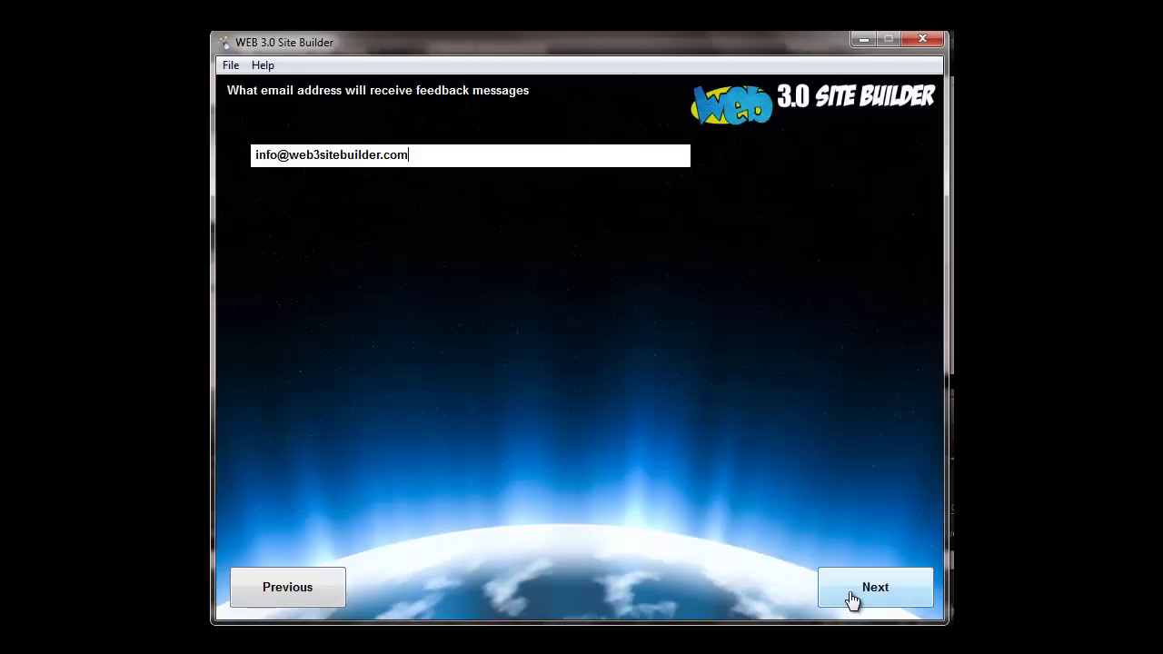
{"action": "left_click", "coordinate": [852, 599]}
{"action": "left_click", "coordinate": [852, 599]}
{"action": "left_click", "coordinate": [852, 600]}
{"action": "left_click", "coordinate": [852, 599]}
{"action": "left_click", "coordinate": [852, 600]}
{"action": "left_click", "coordinate": [852, 599]}
{"action": "left_click", "coordinate": [852, 600]}
{"action": "left_click", "coordinate": [852, 599]}
{"action": "left_click", "coordinate": [852, 600]}
{"action": "left_click", "coordinate": [852, 600]}
{"action": "left_click", "coordinate": [852, 599]}
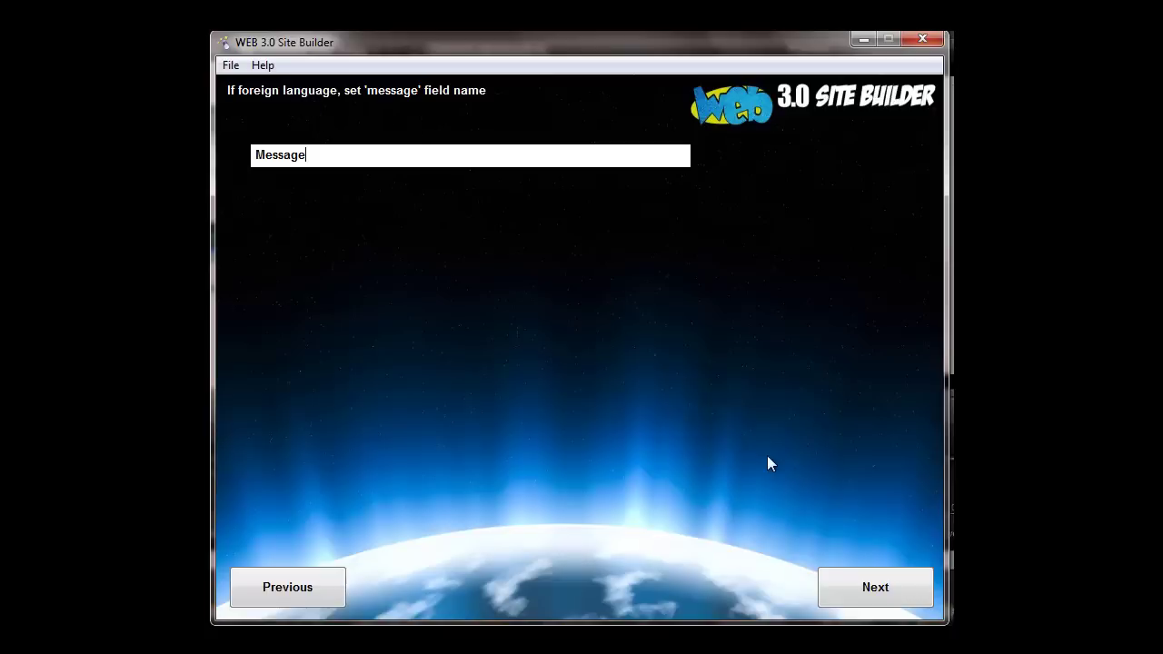
Step: Keep Message as the field name and Send as the submit button word, and continue past the contact form's thank-you message
{"action": "left_click", "coordinate": [870, 588]}
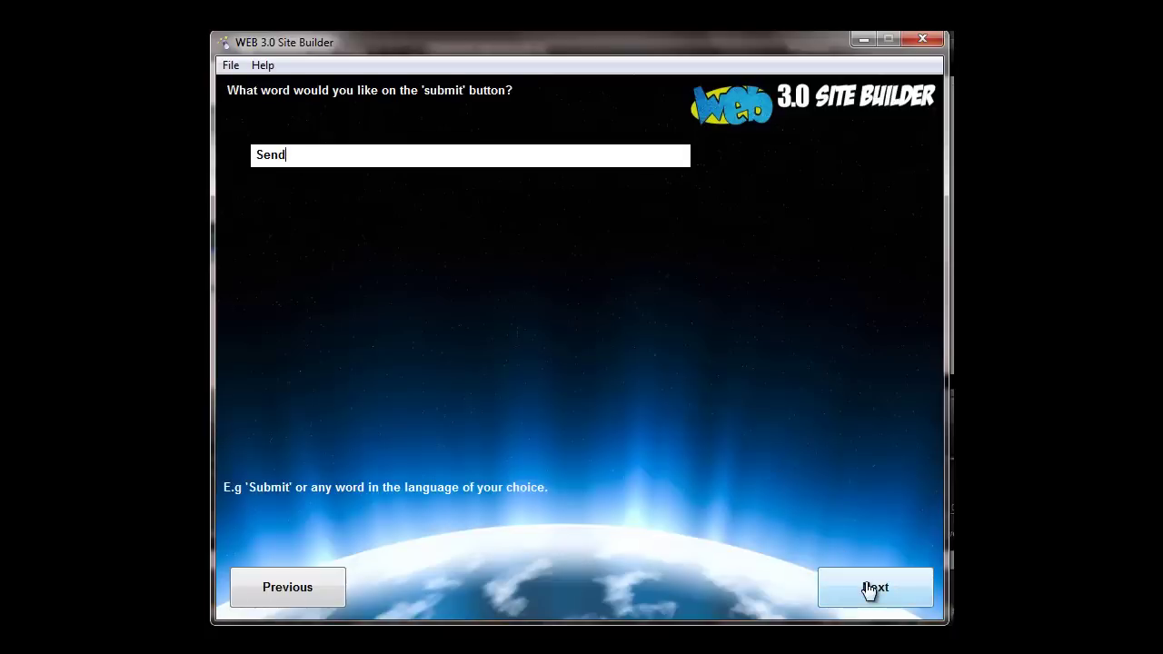
{"action": "left_click", "coordinate": [869, 589]}
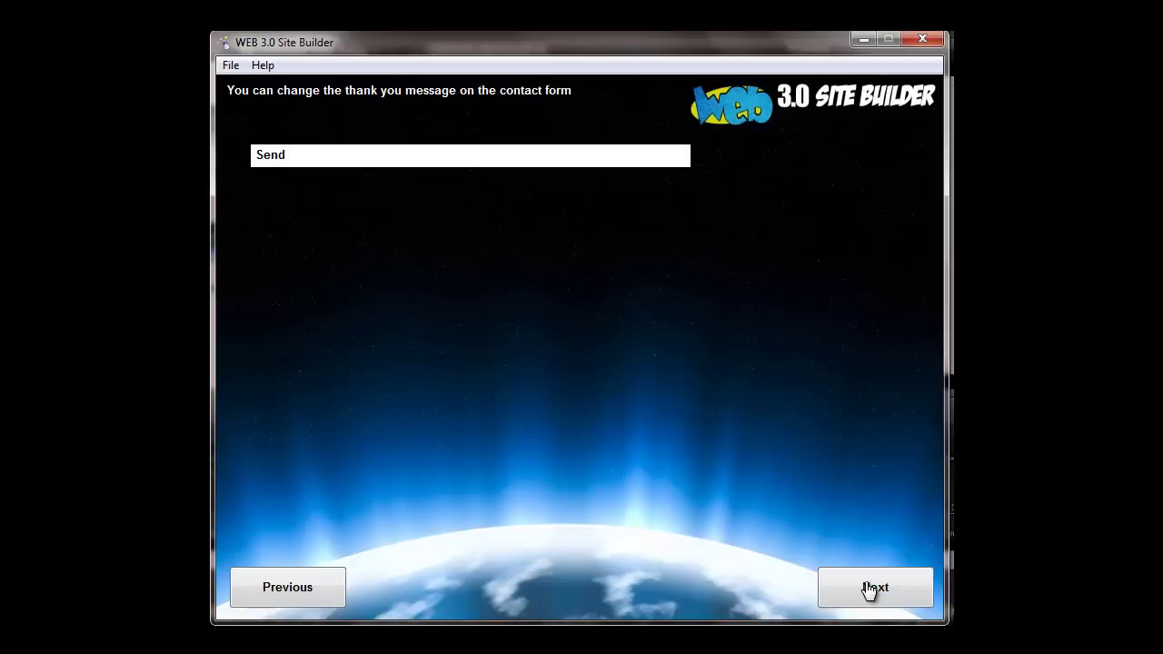
{"action": "left_click", "coordinate": [869, 588]}
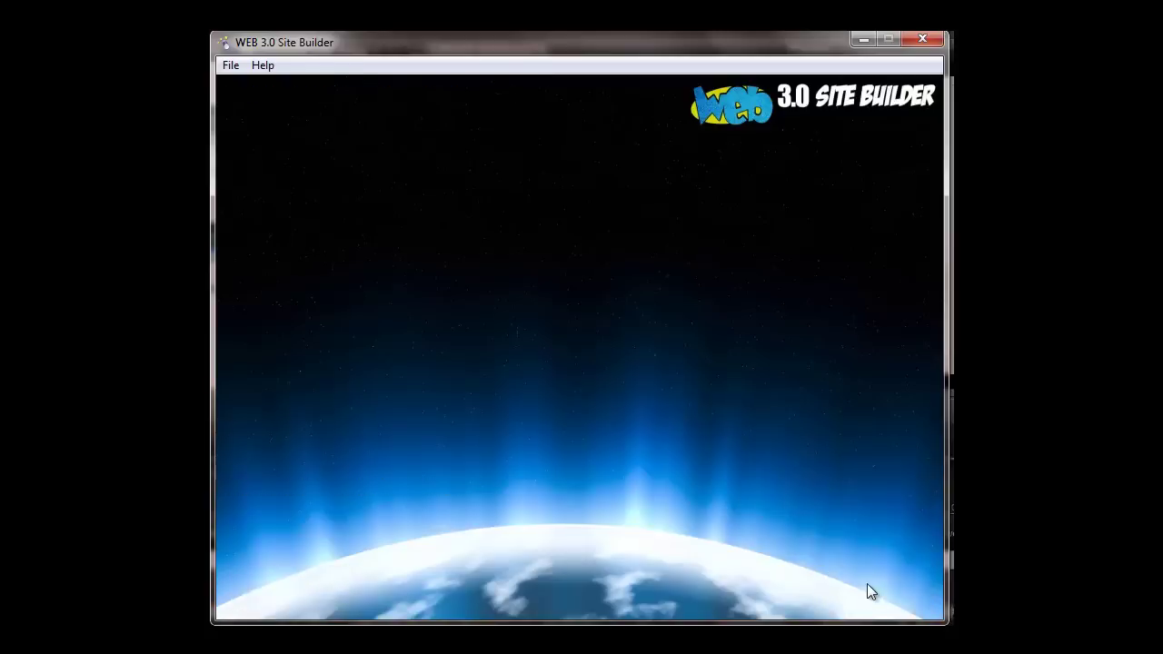
Step: Accept the loaded section entries, including the second section's heading "about", and advance to the third section's content
{"action": "left_click", "coordinate": [869, 588]}
{"action": "left_click", "coordinate": [869, 589]}
{"action": "left_click", "coordinate": [870, 588]}
{"action": "left_click", "coordinate": [869, 589]}
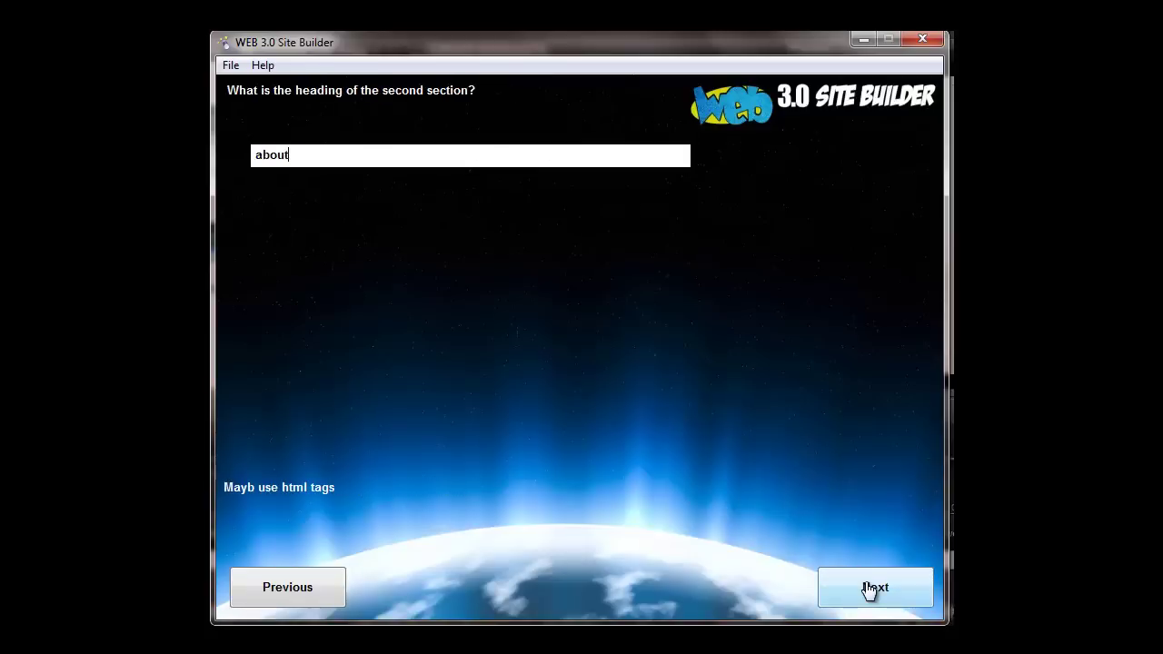
{"action": "left_click", "coordinate": [869, 589]}
{"action": "left_click", "coordinate": [869, 589]}
{"action": "left_click", "coordinate": [869, 588]}
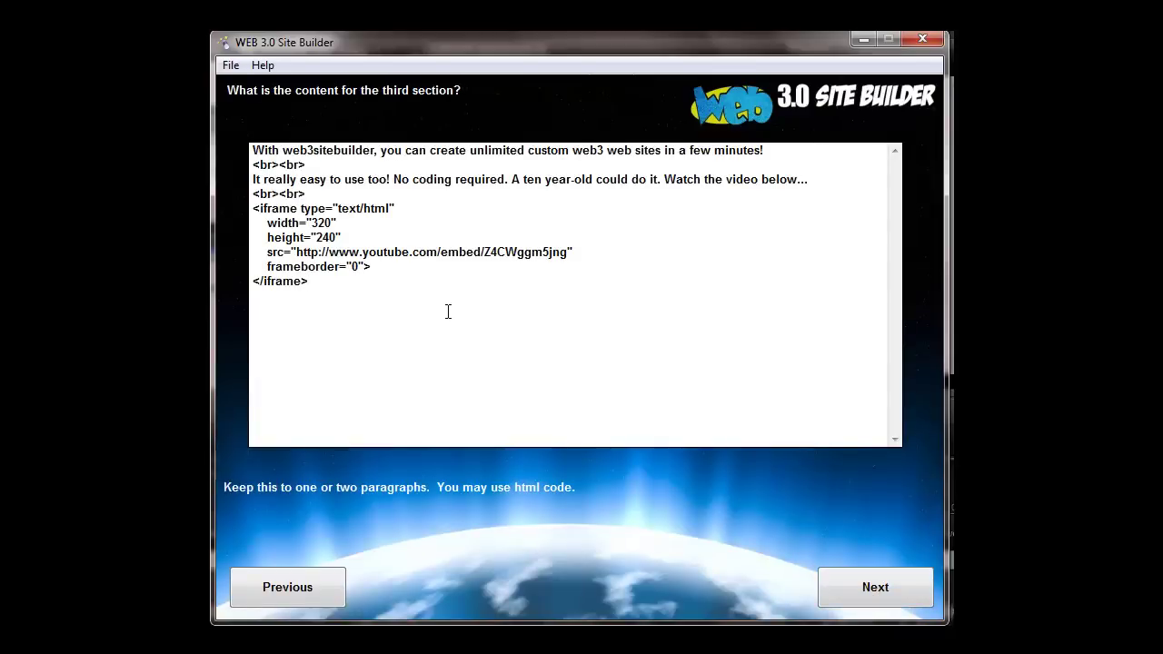
Step: Keep the third section's content and the extra contact form button set to Yes, and advance to the extra button's action
{"action": "left_click", "coordinate": [858, 590]}
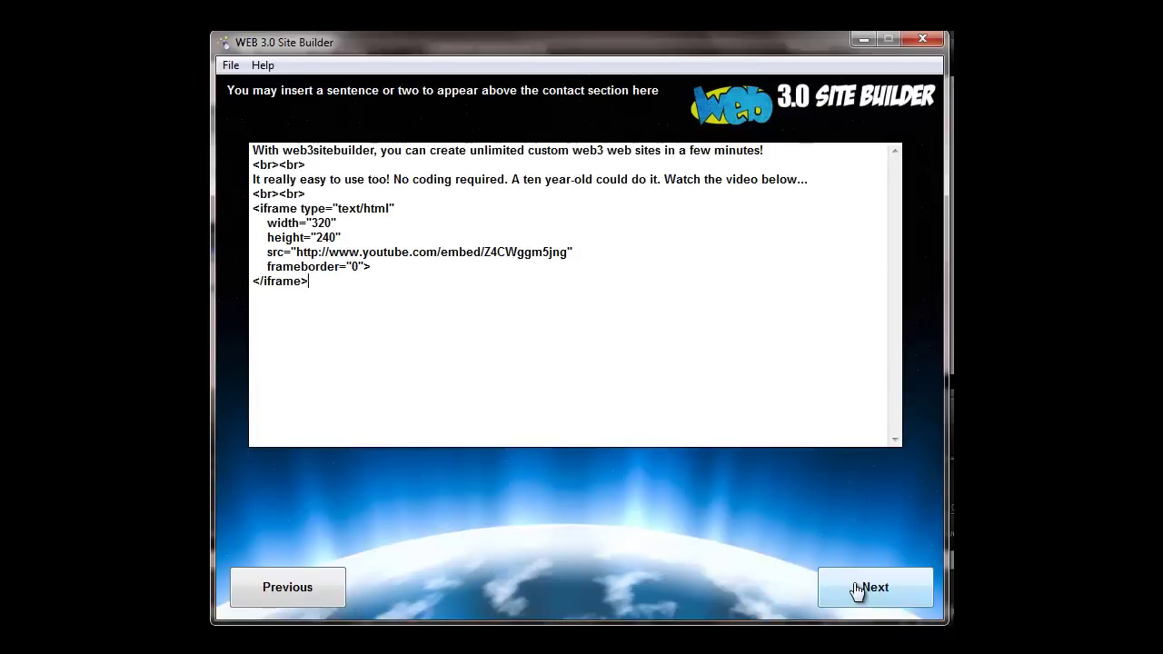
{"action": "left_click", "coordinate": [857, 590]}
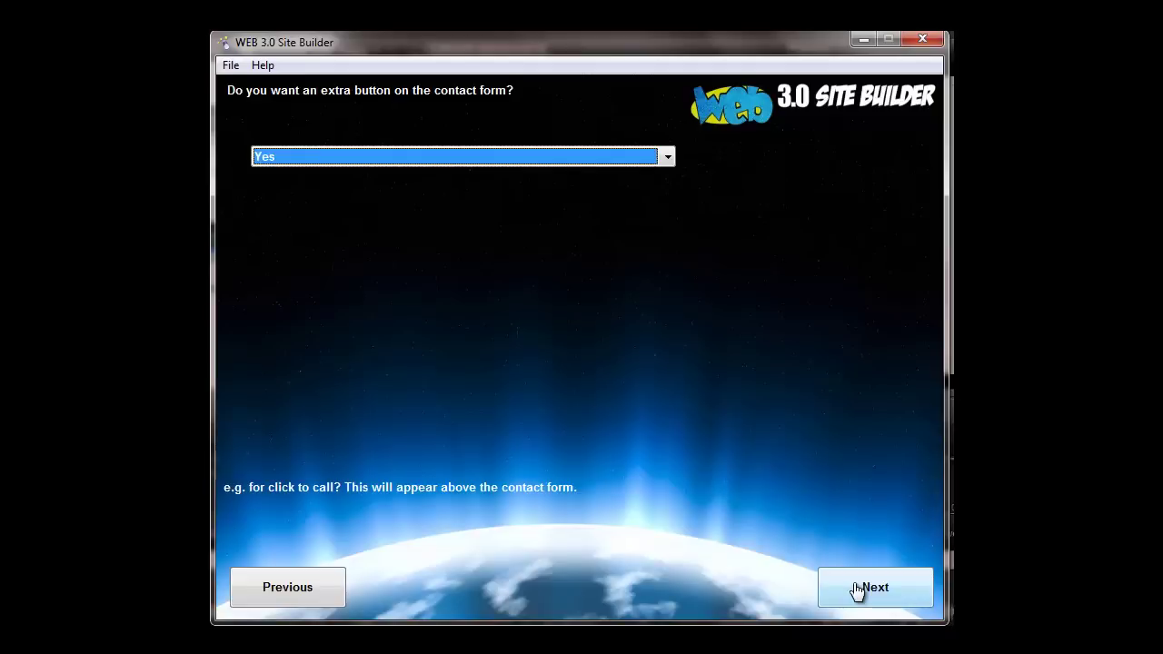
{"action": "left_click", "coordinate": [857, 590]}
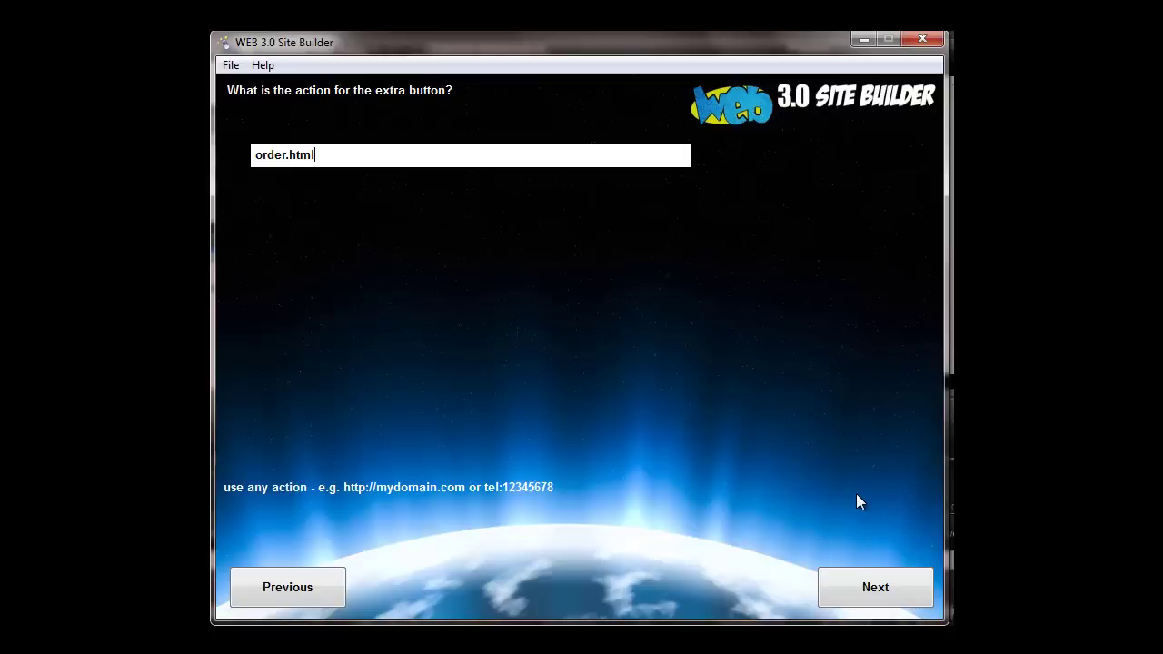
Step: Keep order.html as the extra button's action and "Download Now!" as its text, and advance to the Twitter account question
{"action": "left_click", "coordinate": [857, 589]}
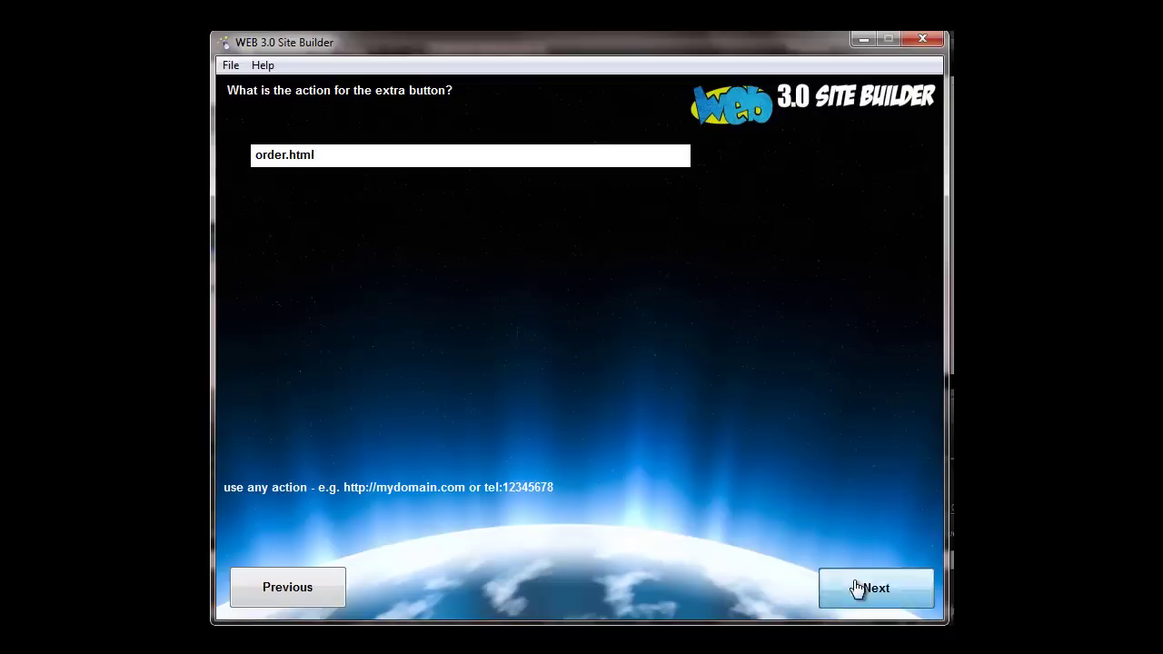
{"action": "left_click", "coordinate": [343, 153]}
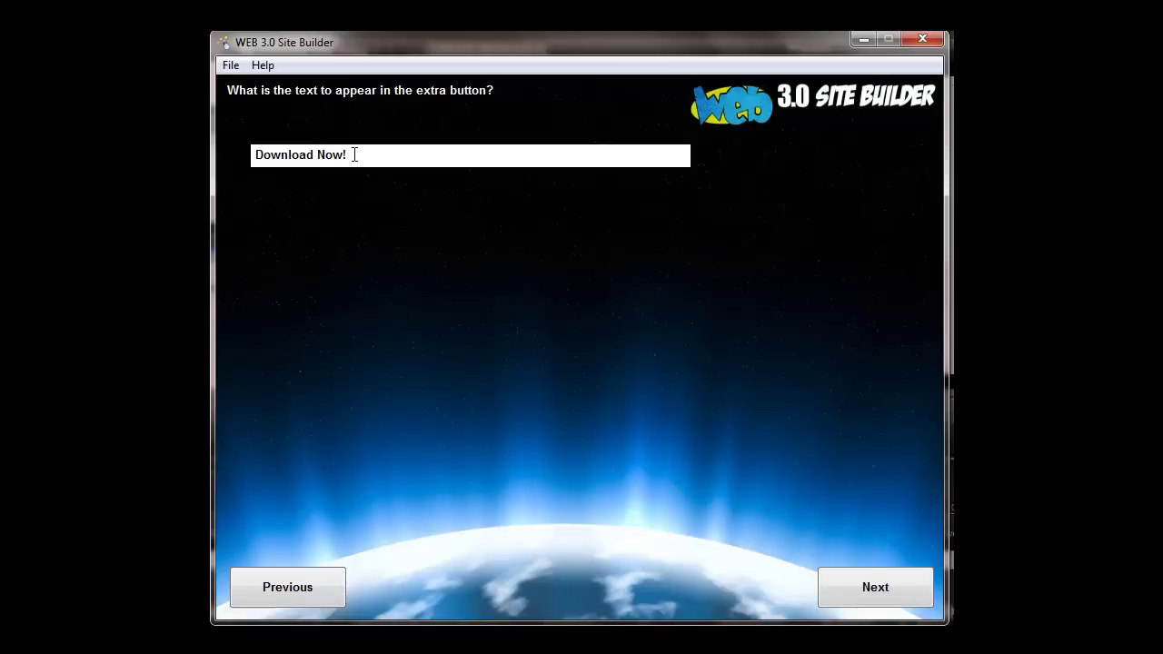
{"action": "left_click", "coordinate": [873, 590]}
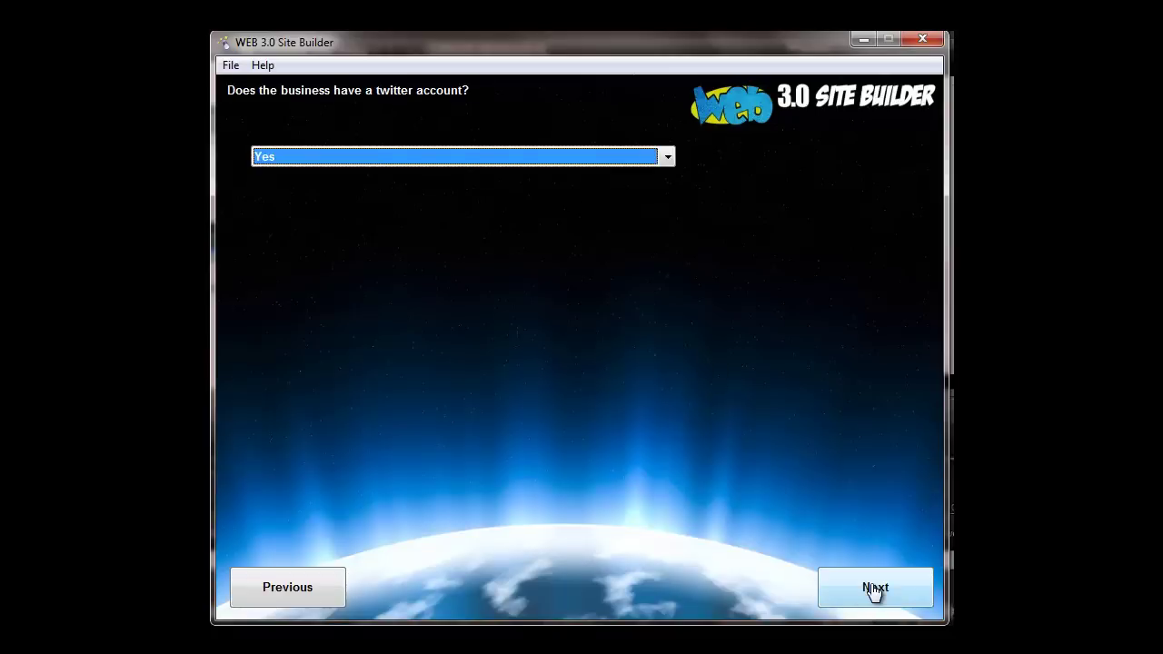
{"action": "left_click", "coordinate": [874, 588]}
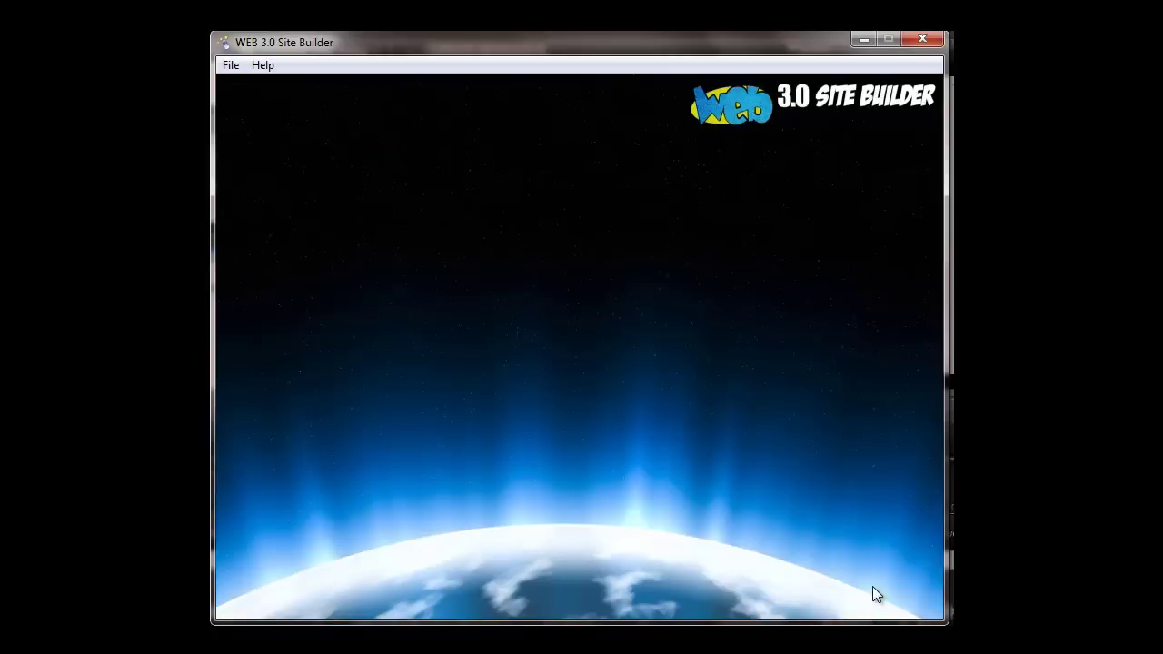
{"action": "left_click", "coordinate": [873, 590]}
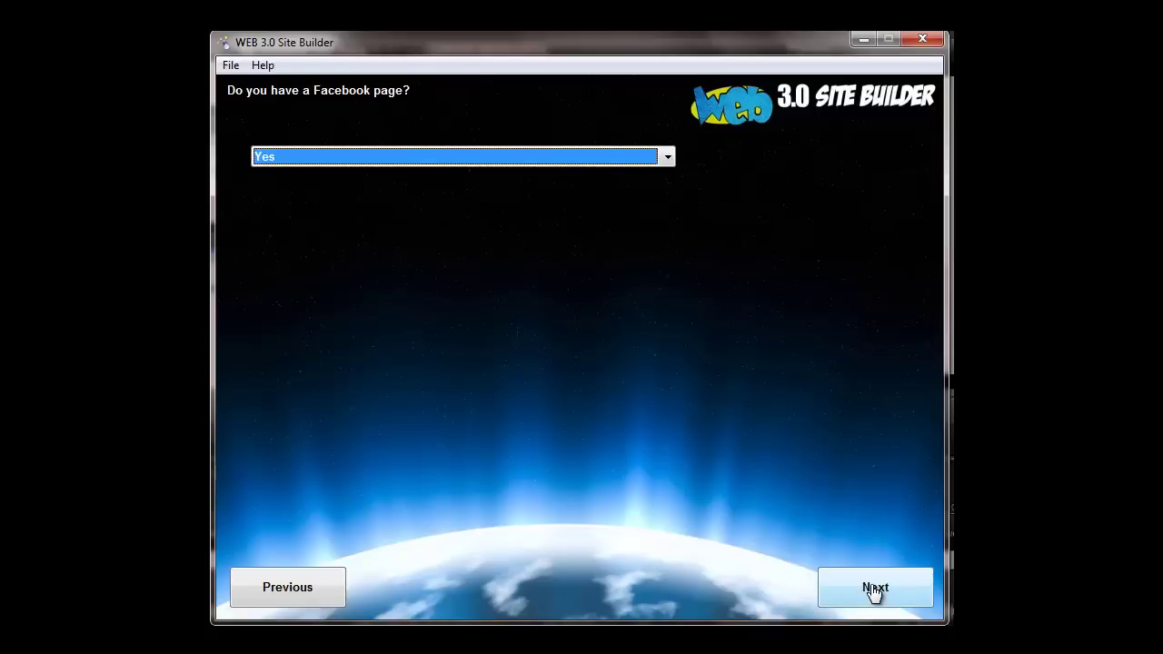
{"action": "left_click", "coordinate": [874, 589]}
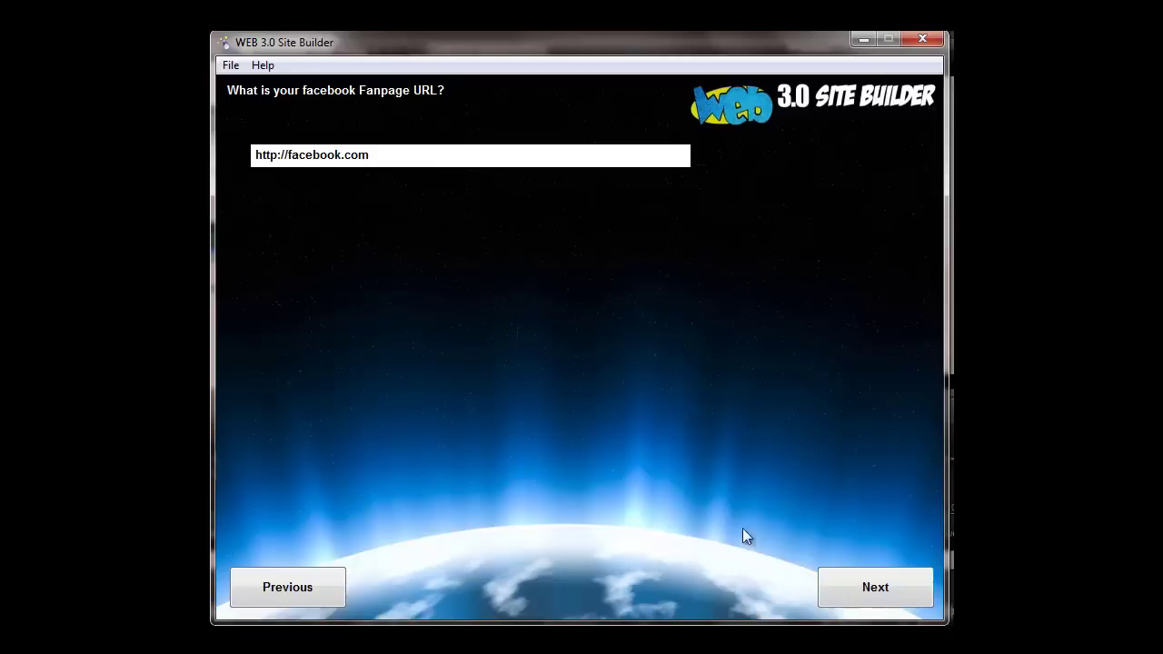
{"action": "left_click", "coordinate": [865, 587]}
{"action": "left_click", "coordinate": [865, 587]}
{"action": "left_click", "coordinate": [865, 587]}
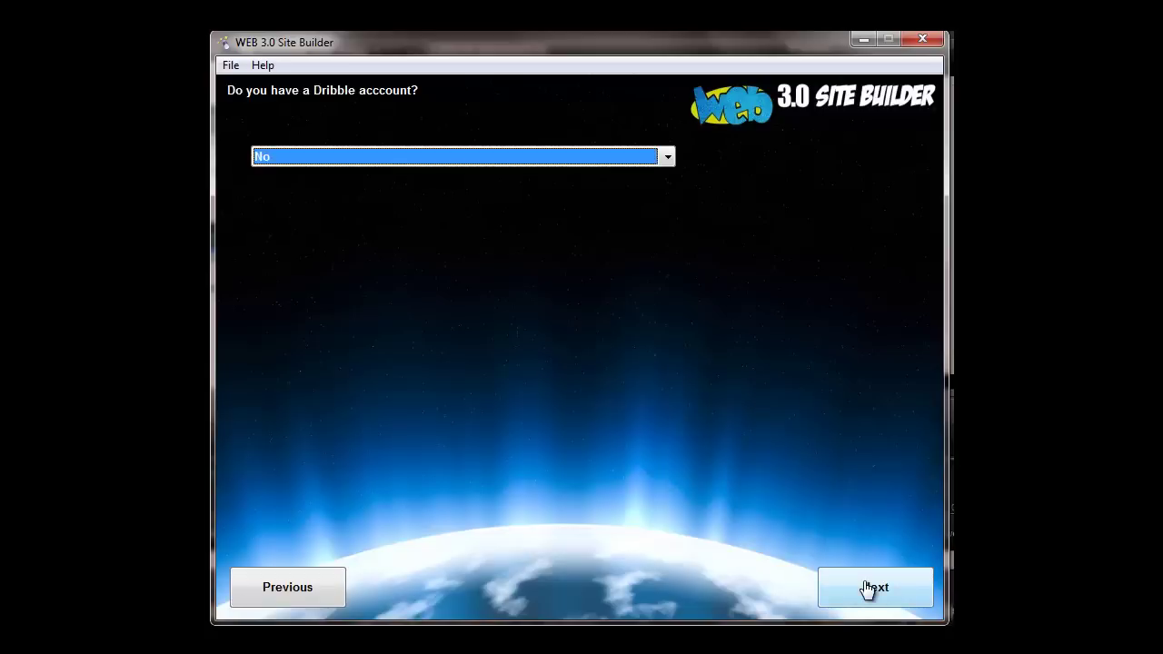
Step: Keep Dribble set to No and the loaded Pinterest and YouTube answers set to Yes, advancing to the first footer content
{"action": "left_click", "coordinate": [866, 588]}
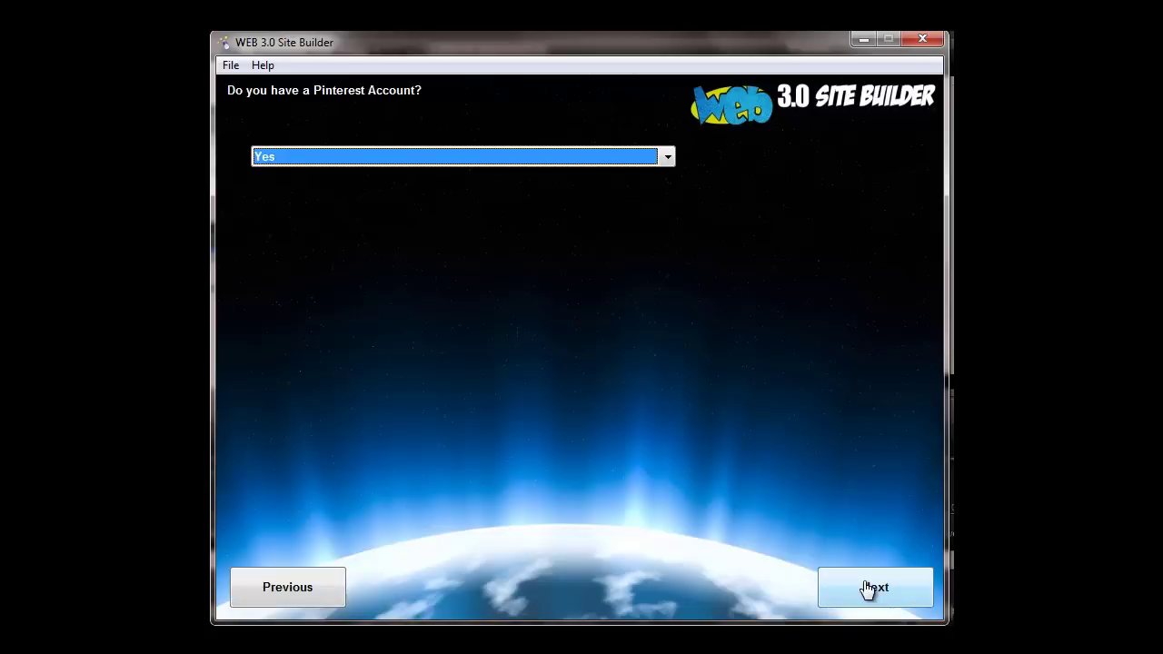
{"action": "left_click", "coordinate": [867, 589]}
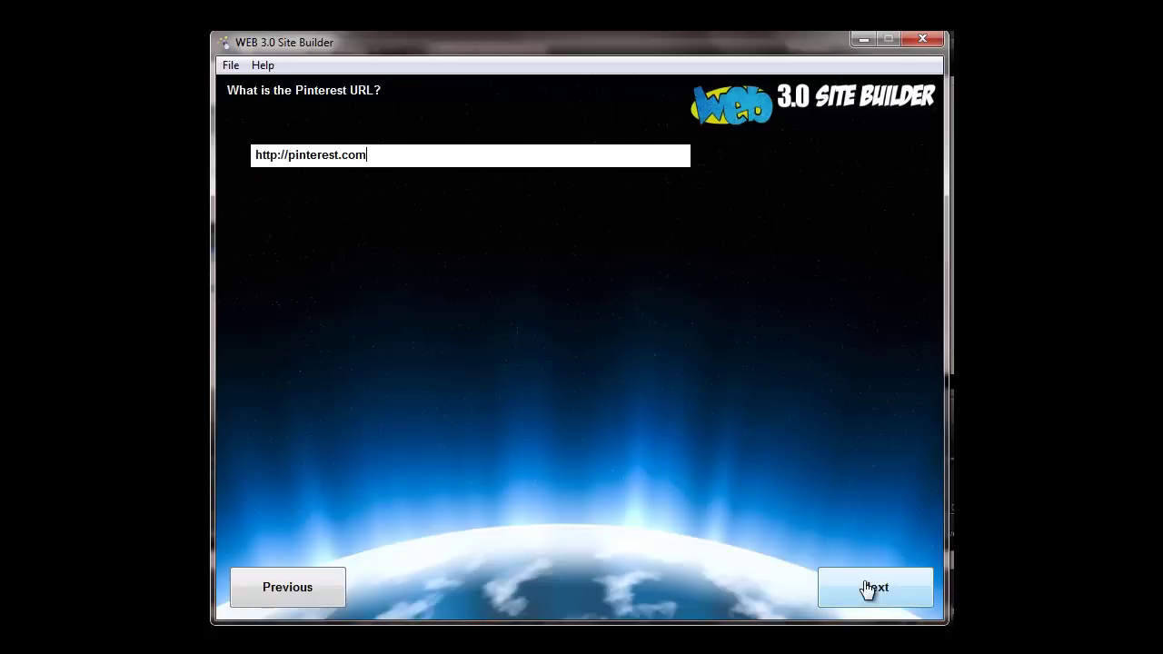
{"action": "left_click", "coordinate": [868, 588]}
{"action": "left_click", "coordinate": [867, 589]}
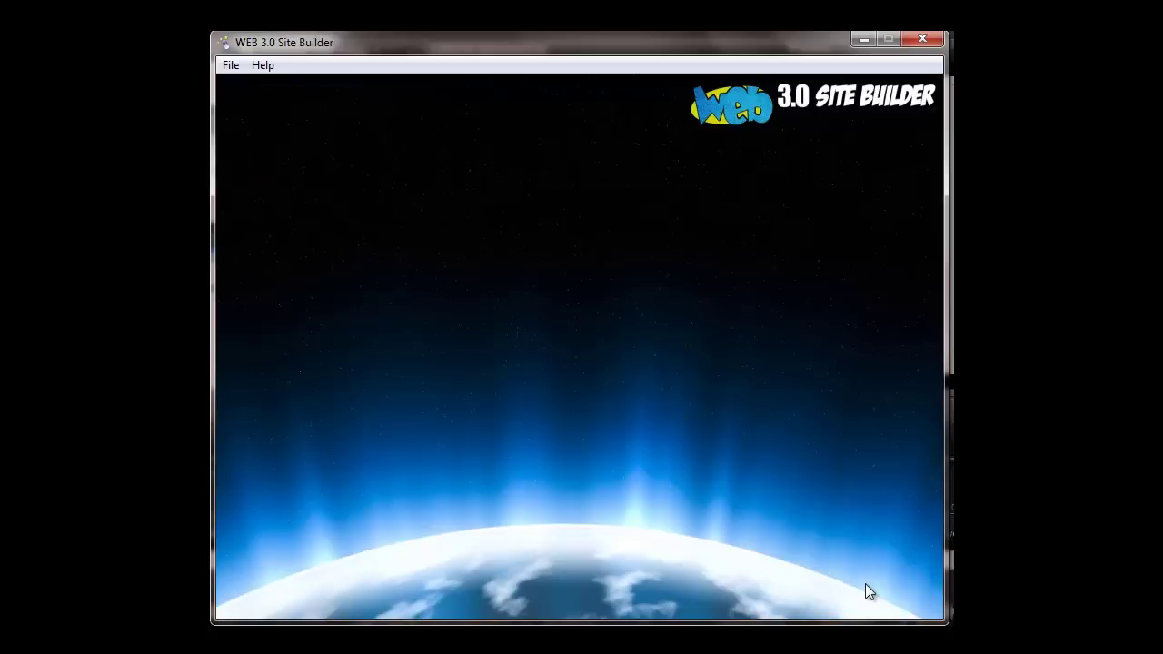
{"action": "left_click", "coordinate": [868, 588]}
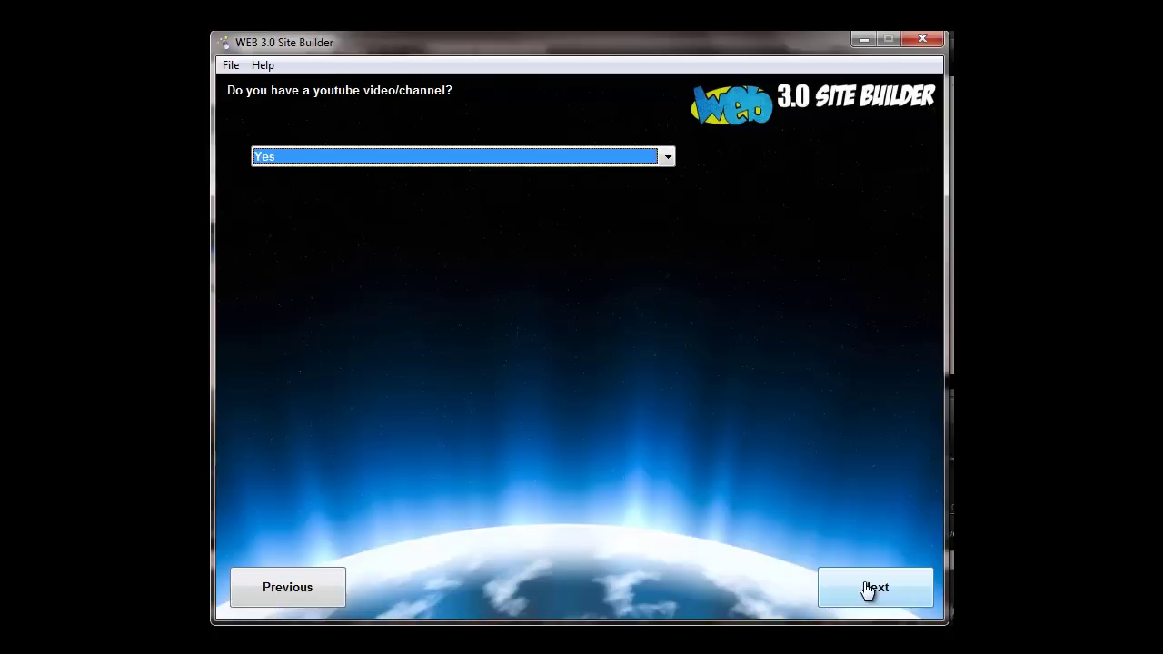
{"action": "left_click", "coordinate": [867, 589]}
{"action": "left_click", "coordinate": [867, 588]}
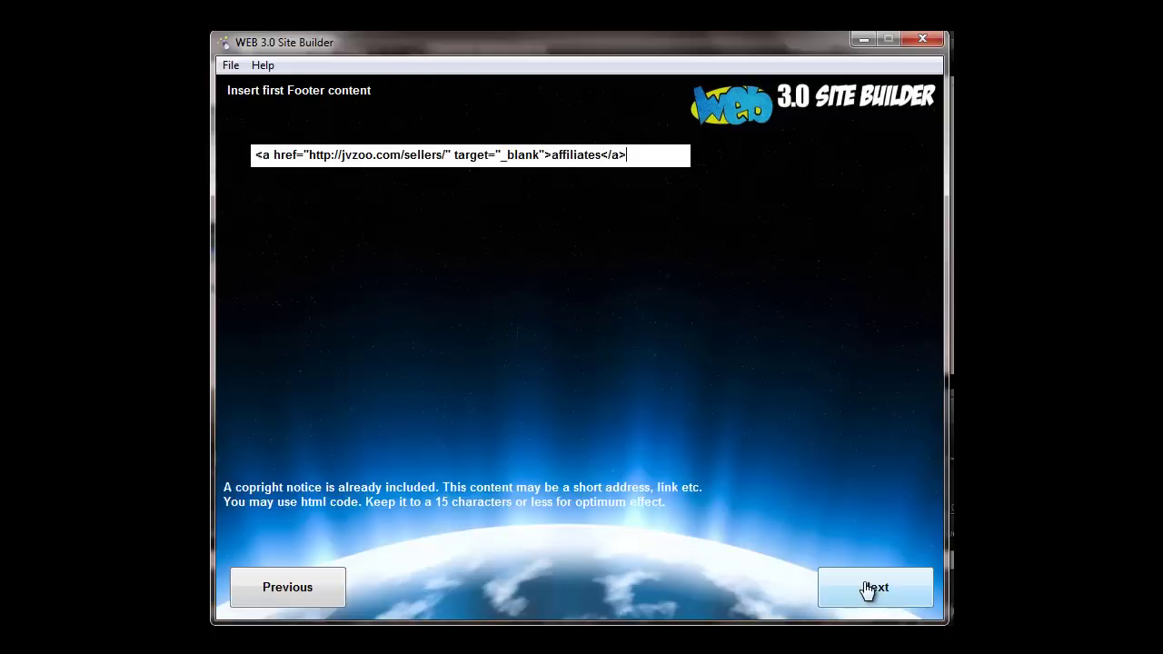
Step: Accept the affiliates and terms footer links, then keep the gallery section name "examples" and its introductory paragraph
{"action": "left_click", "coordinate": [868, 589]}
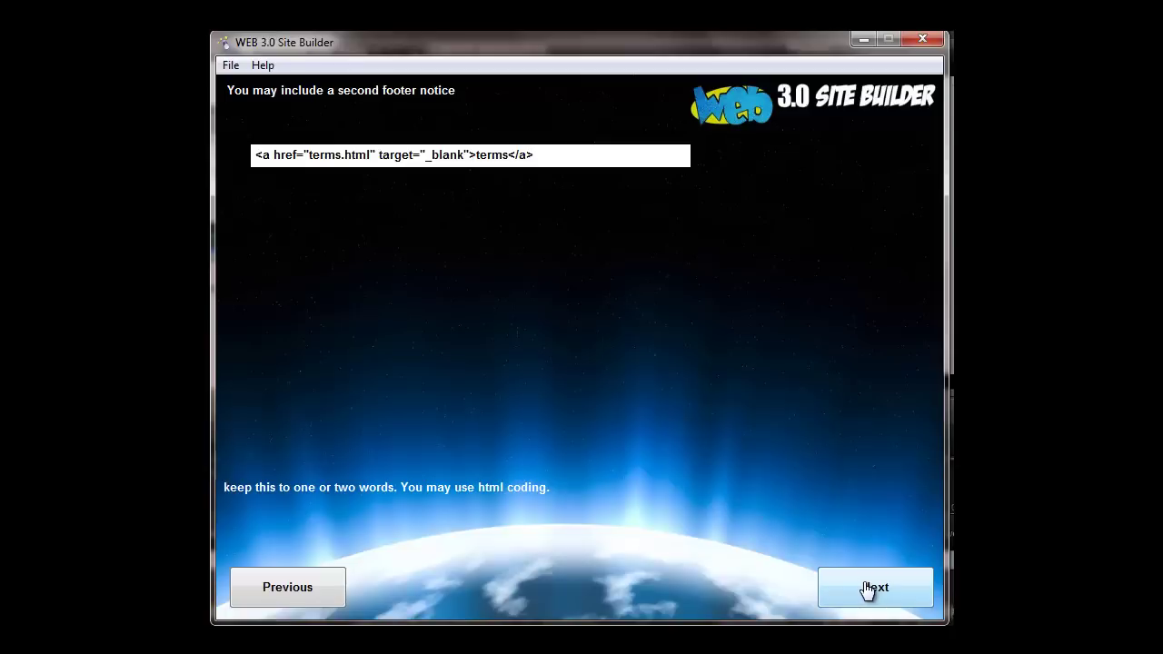
{"action": "left_click", "coordinate": [867, 589]}
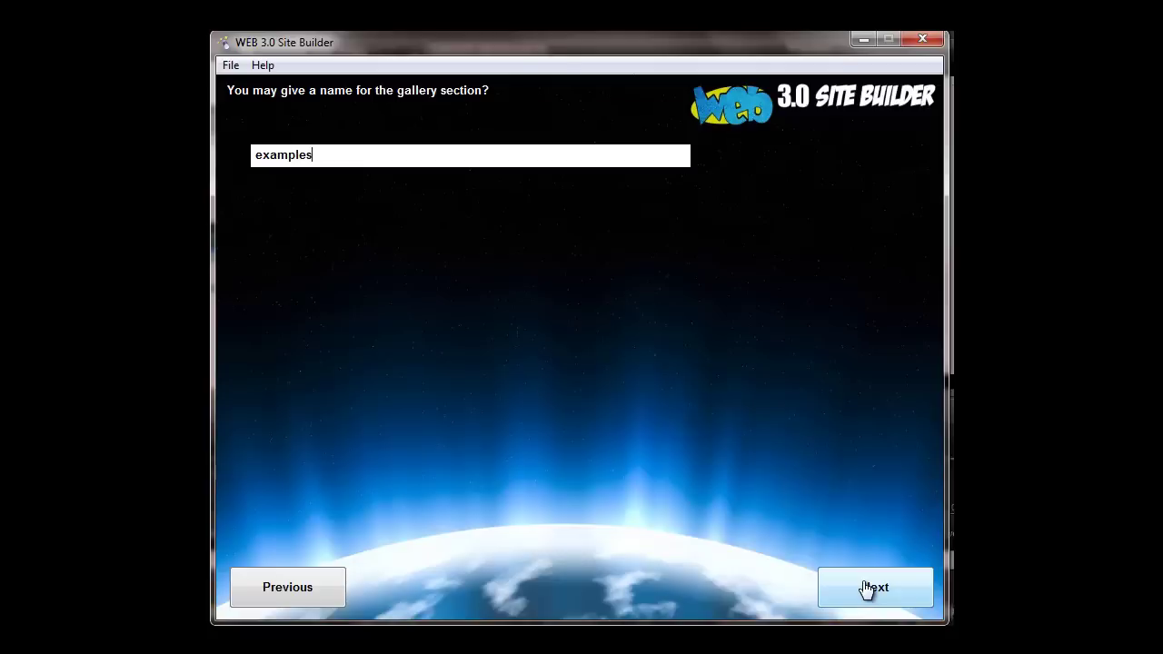
{"action": "left_click", "coordinate": [867, 588]}
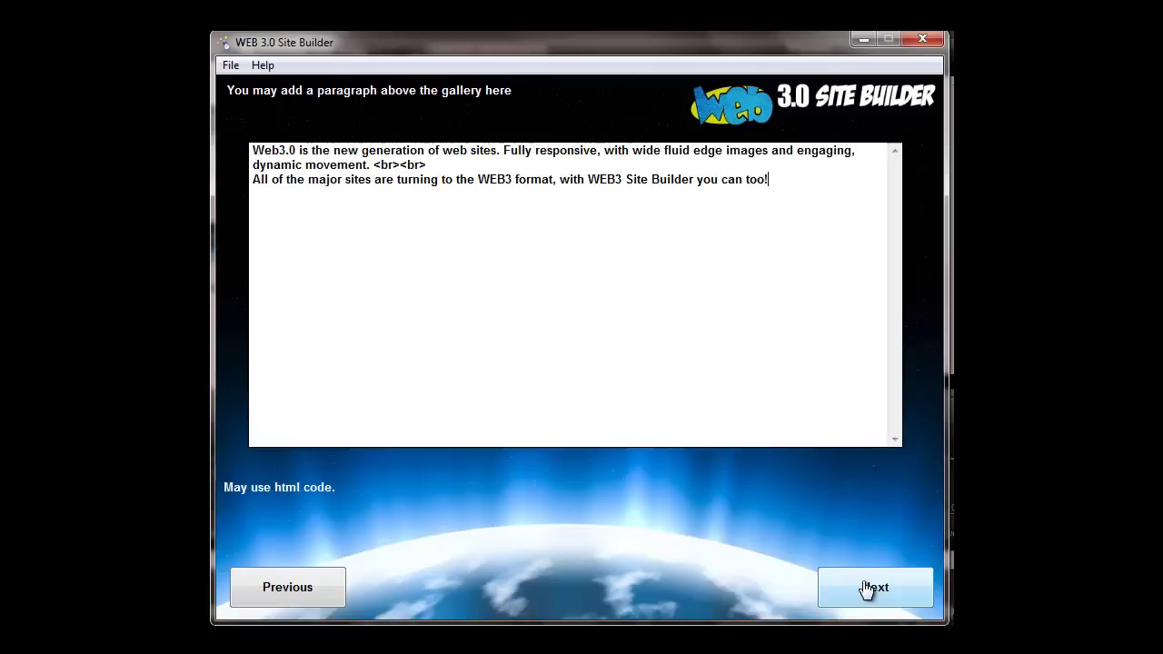
{"action": "left_click", "coordinate": [868, 589]}
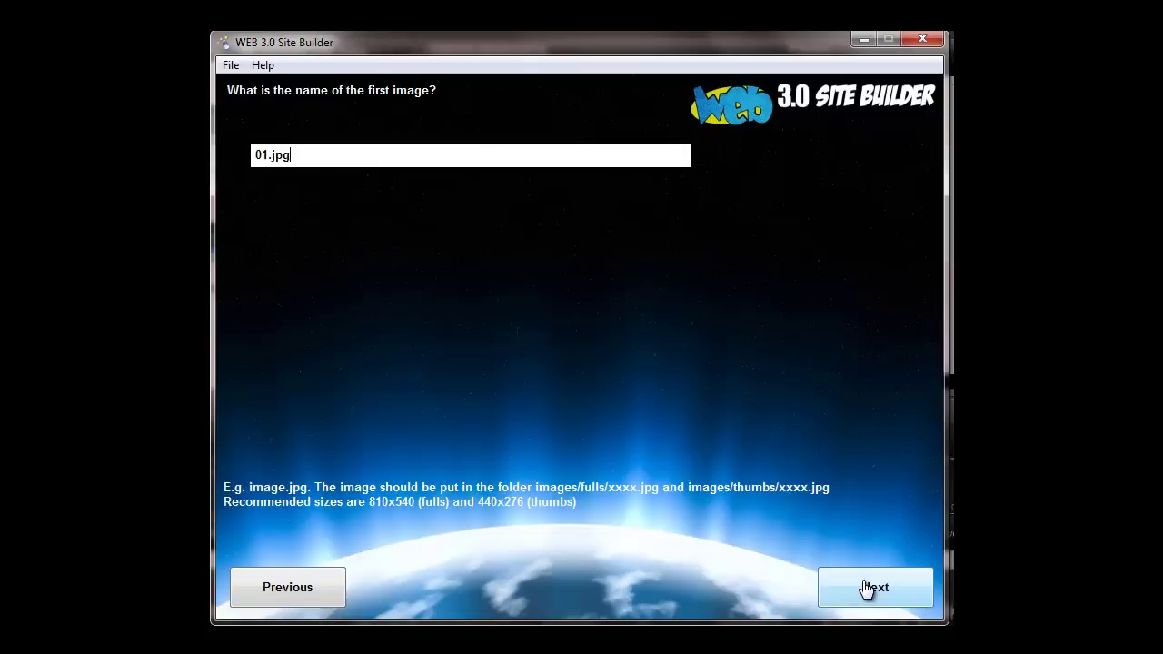
Step: Accept the loaded file names and titles of the first three gallery images, starting with 01.jpg titled "paypal"
{"action": "left_click", "coordinate": [867, 588]}
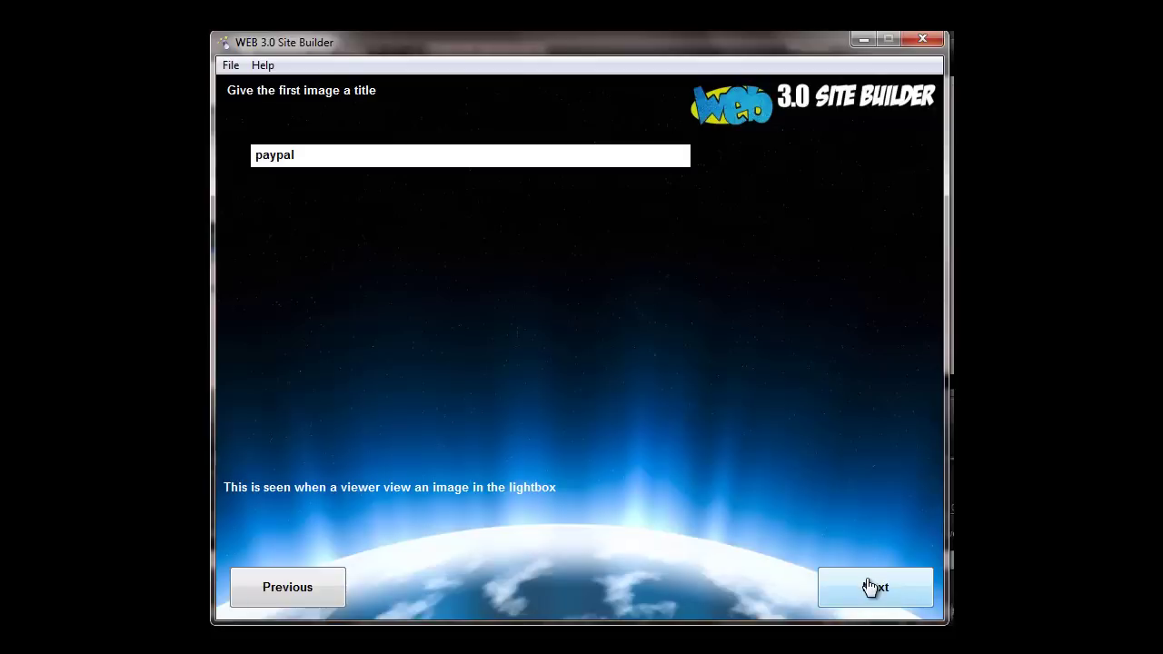
{"action": "left_click", "coordinate": [869, 587]}
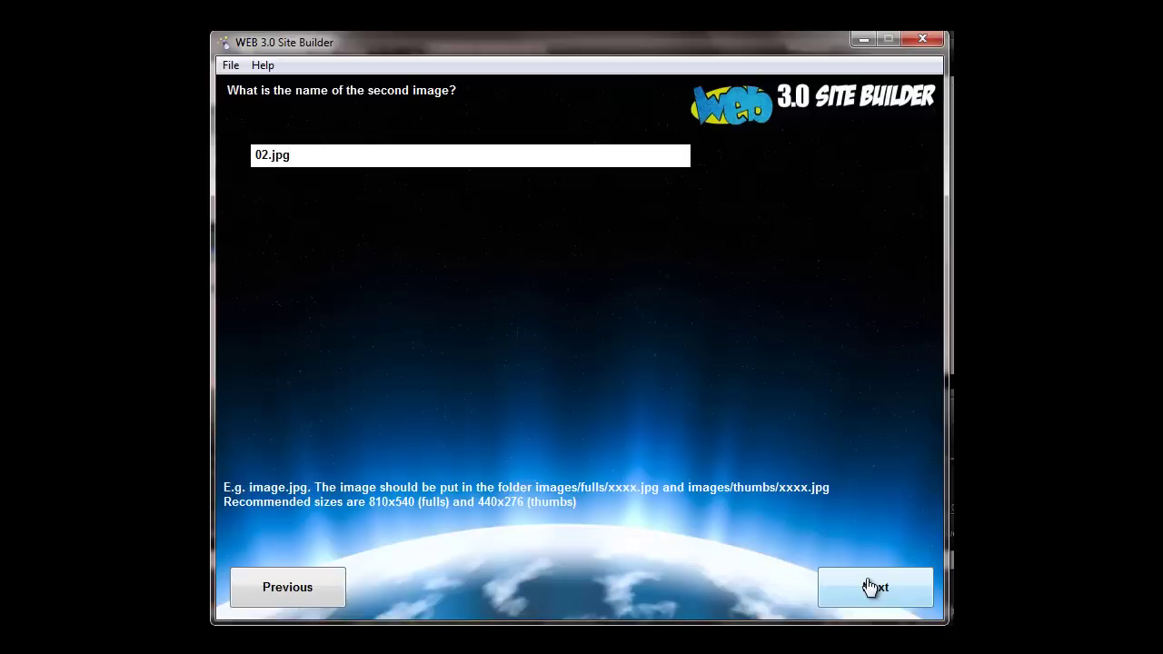
{"action": "left_click", "coordinate": [869, 587]}
{"action": "left_click", "coordinate": [869, 587]}
{"action": "left_click", "coordinate": [869, 587]}
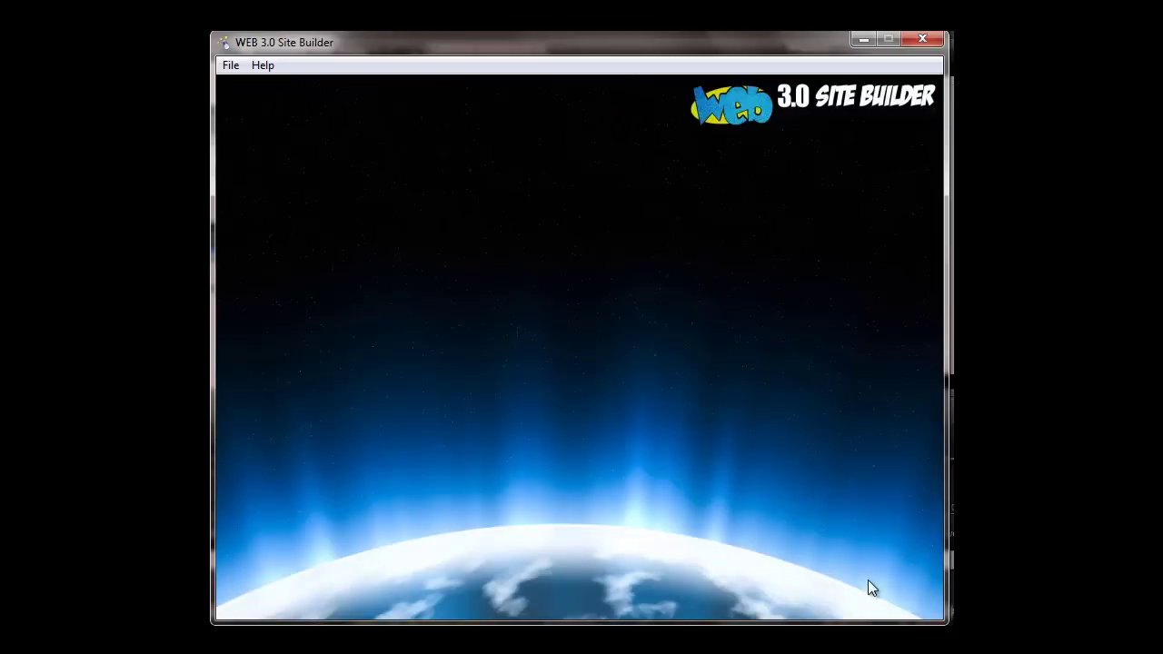
{"action": "left_click", "coordinate": [869, 587]}
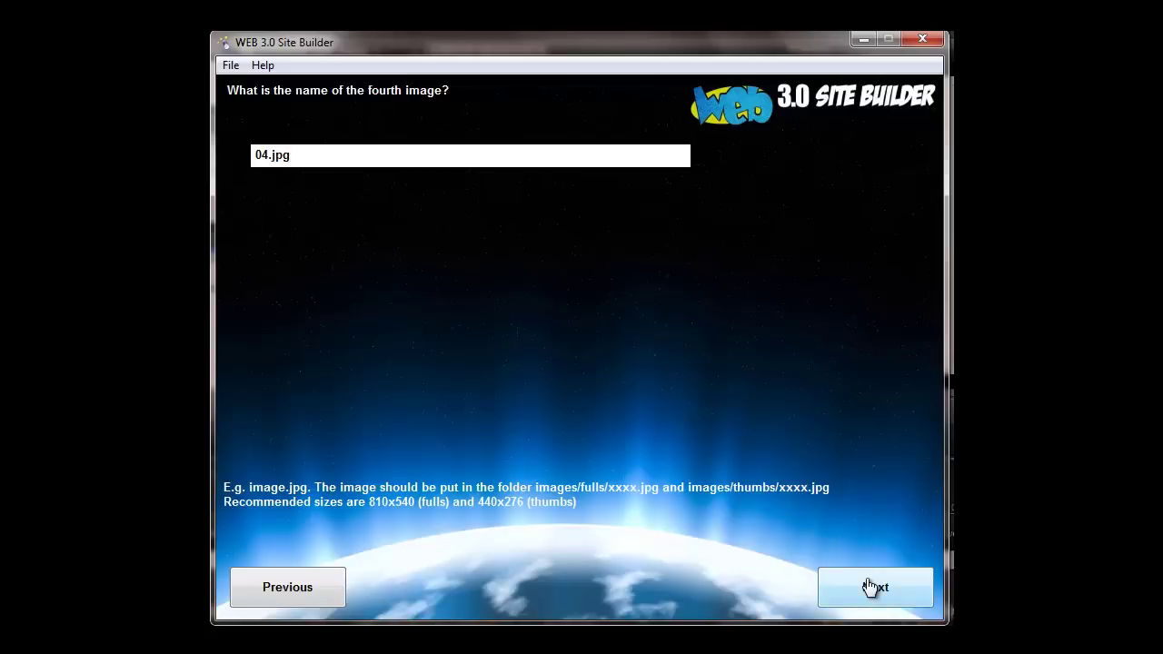
Step: Keep gallery images 04.jpg titled "clickbank" and 05.jpg titled "enom", and accept 06.jpg as the sixth image's file name
{"action": "left_click", "coordinate": [869, 587]}
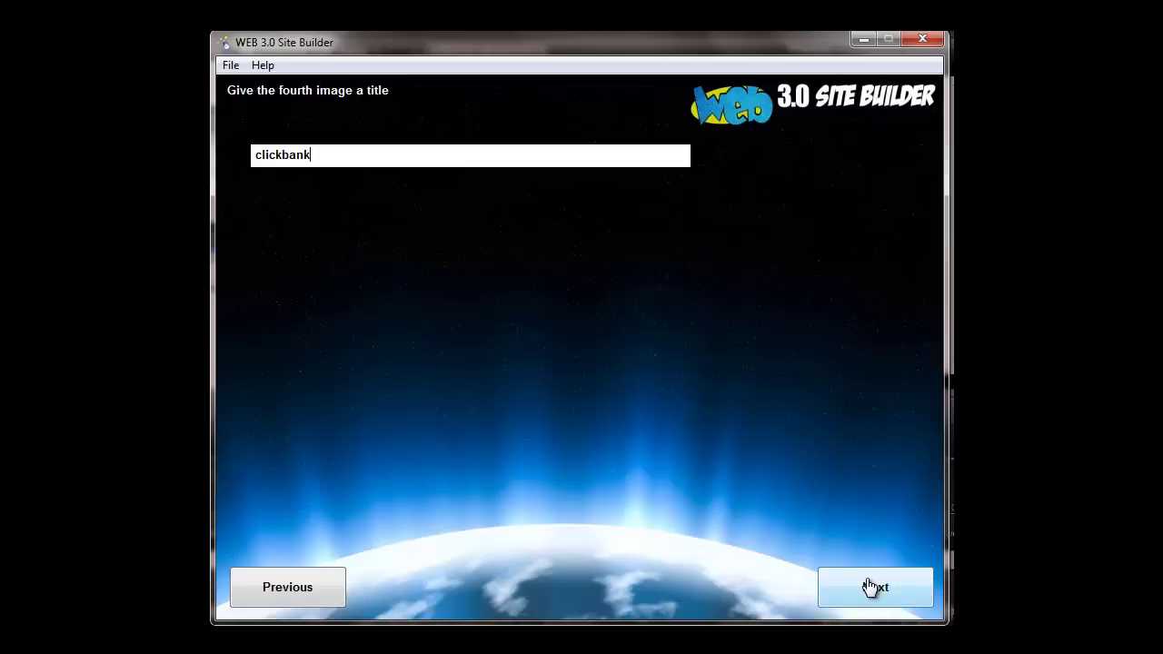
{"action": "left_click", "coordinate": [870, 587]}
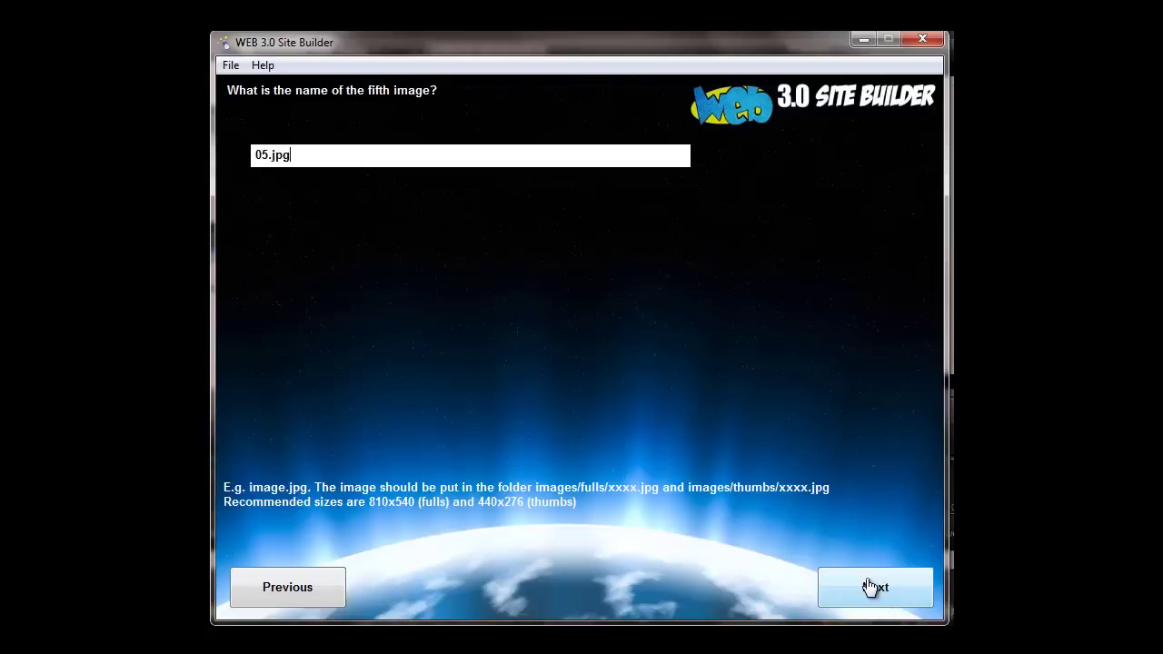
{"action": "left_click", "coordinate": [869, 587]}
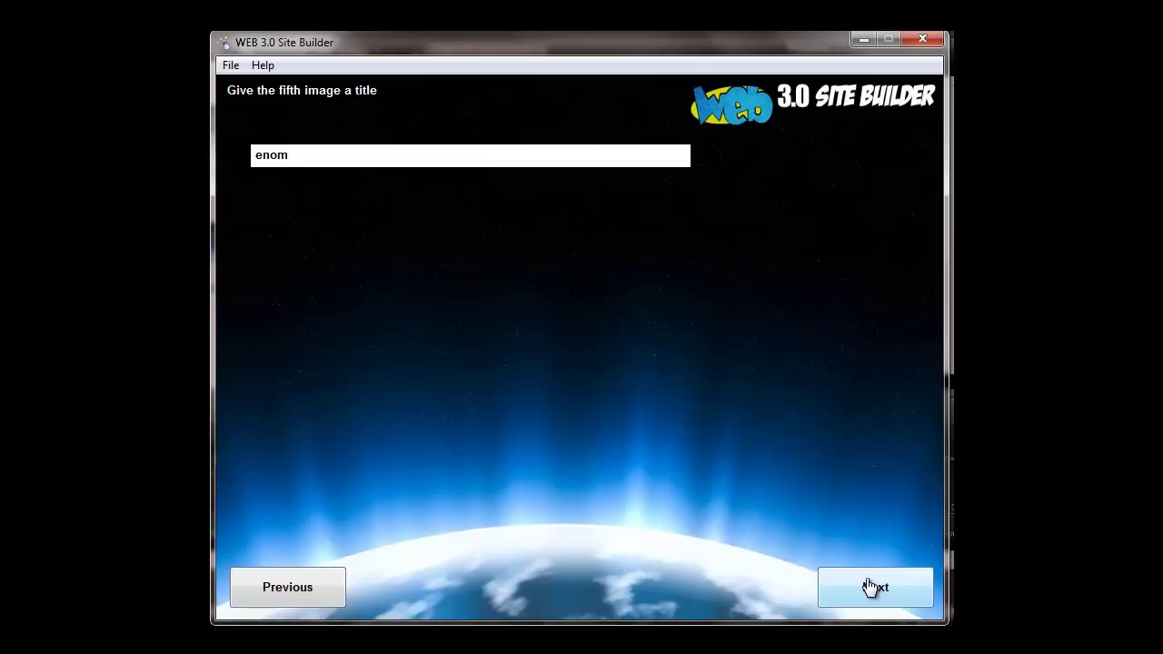
{"action": "left_click", "coordinate": [874, 586]}
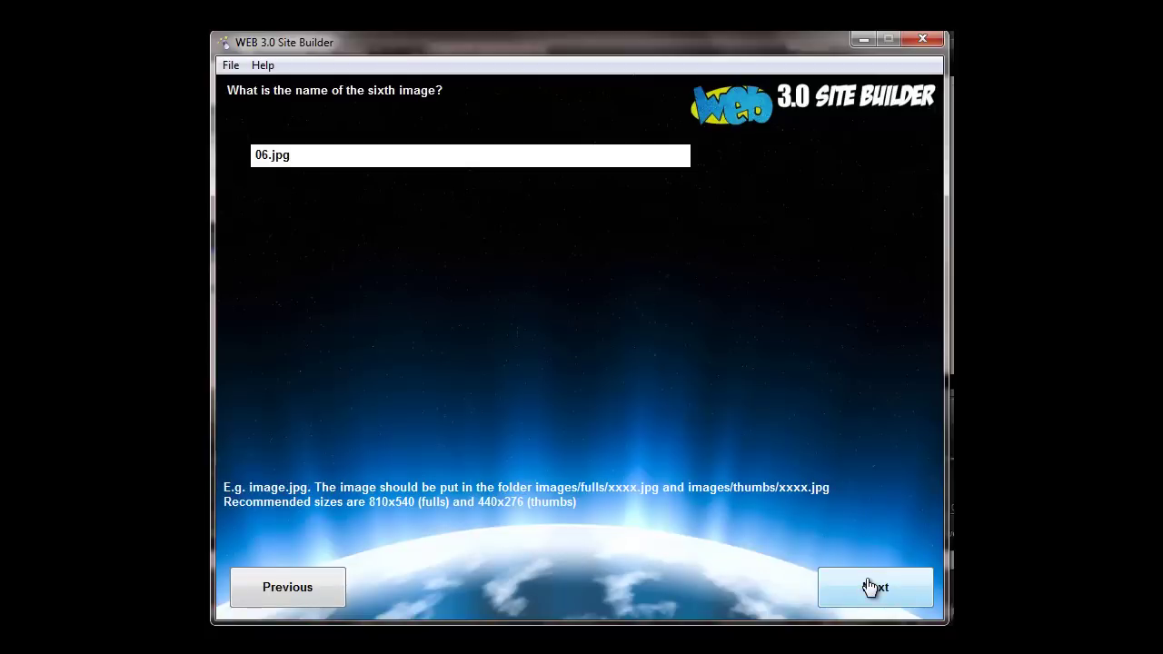
{"action": "left_click", "coordinate": [869, 587]}
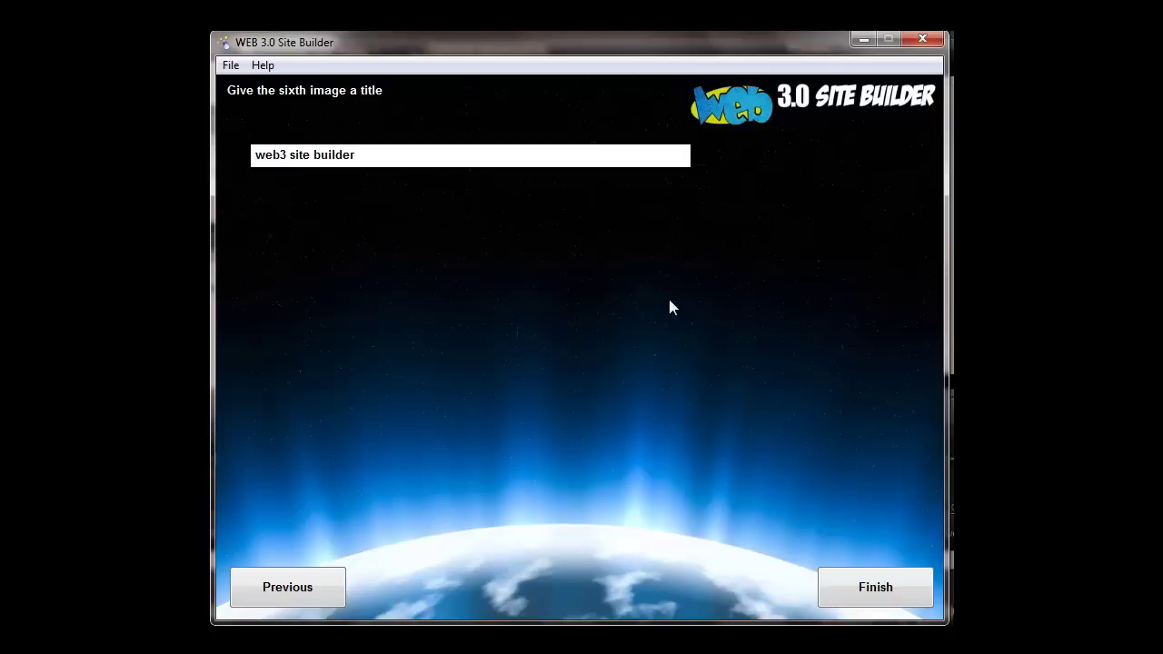
Step: Finish the wizard with the sixth image titled "web3 site builder" and generate the site files into the web3sitebuilderl folder
{"action": "left_click", "coordinate": [864, 589]}
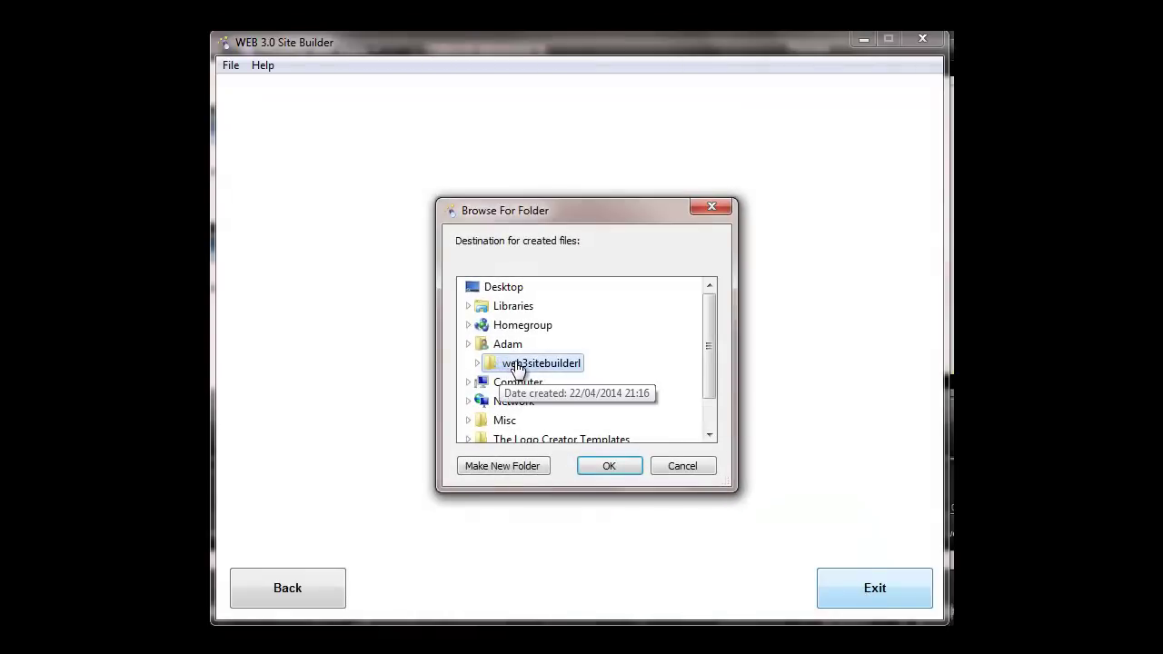
{"action": "double_click", "coordinate": [515, 363]}
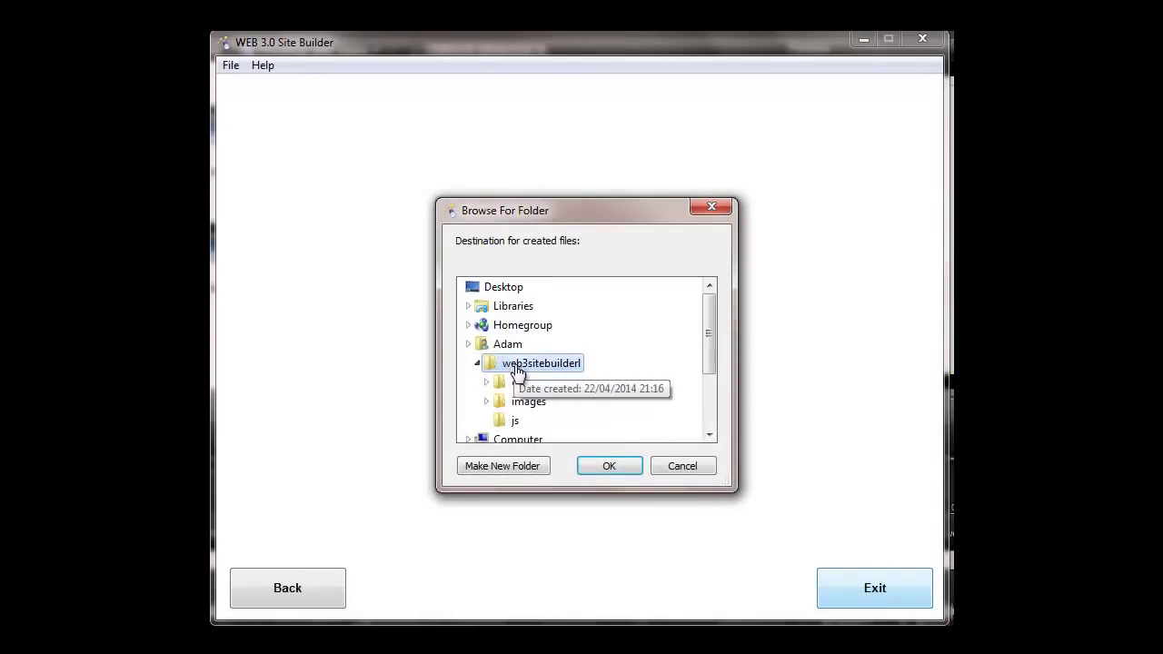
{"action": "left_click", "coordinate": [609, 467]}
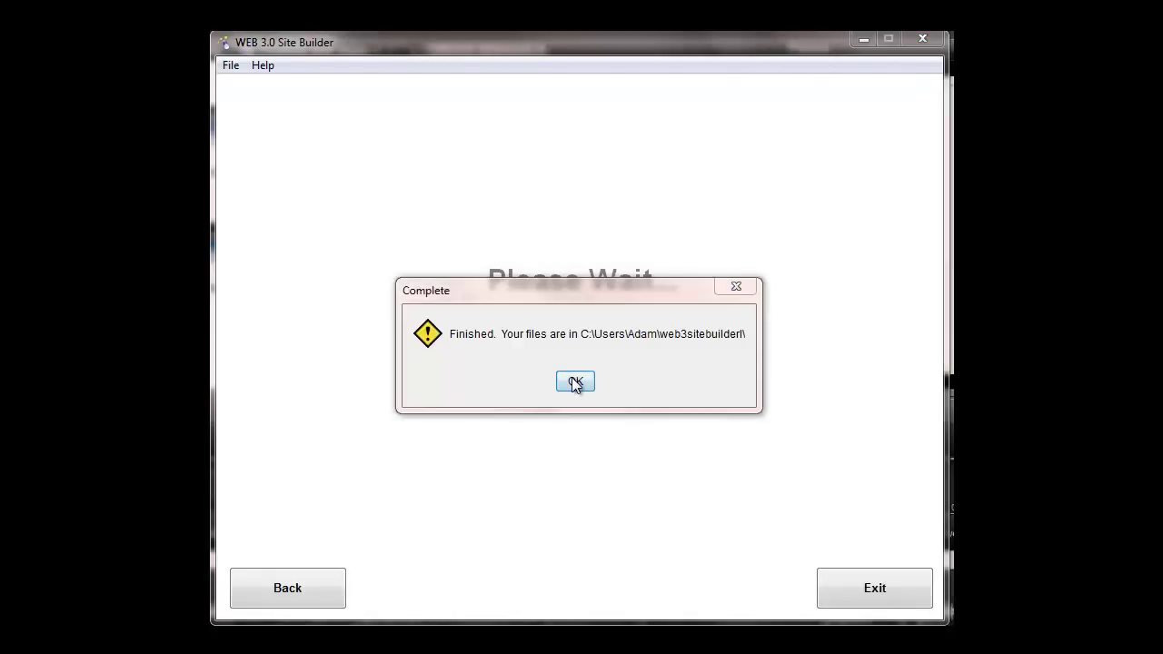
{"action": "left_click", "coordinate": [576, 381]}
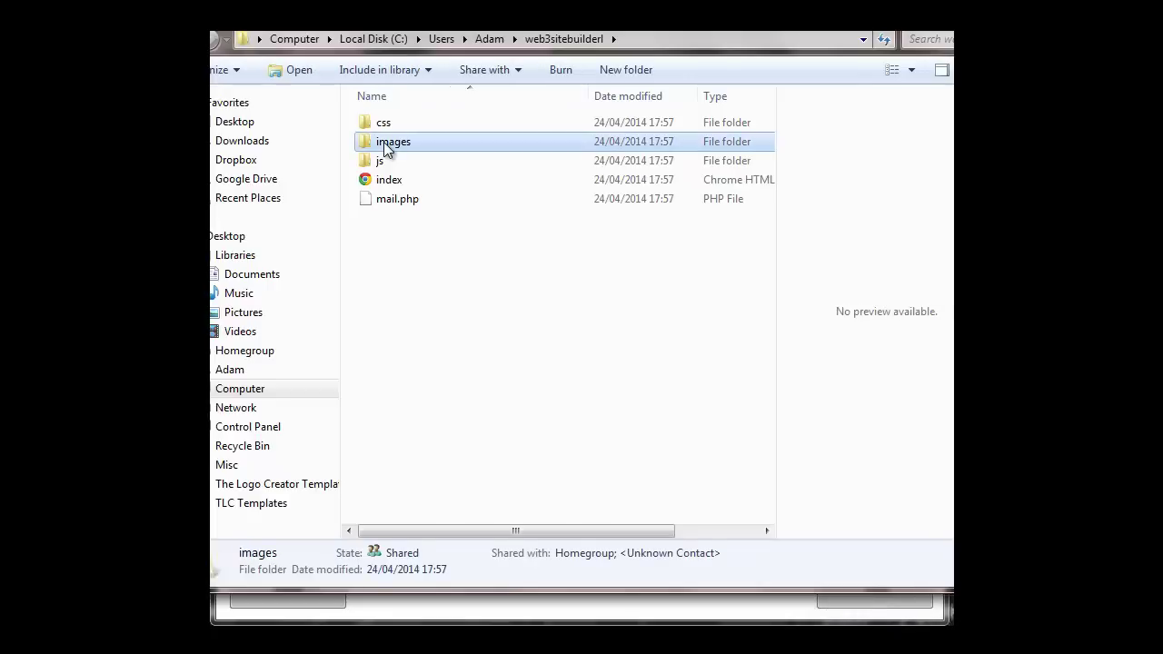
Step: Copy all folders and images from the Photography image set into the images folder of web3sitebuilderl
{"action": "double_click", "coordinate": [383, 142]}
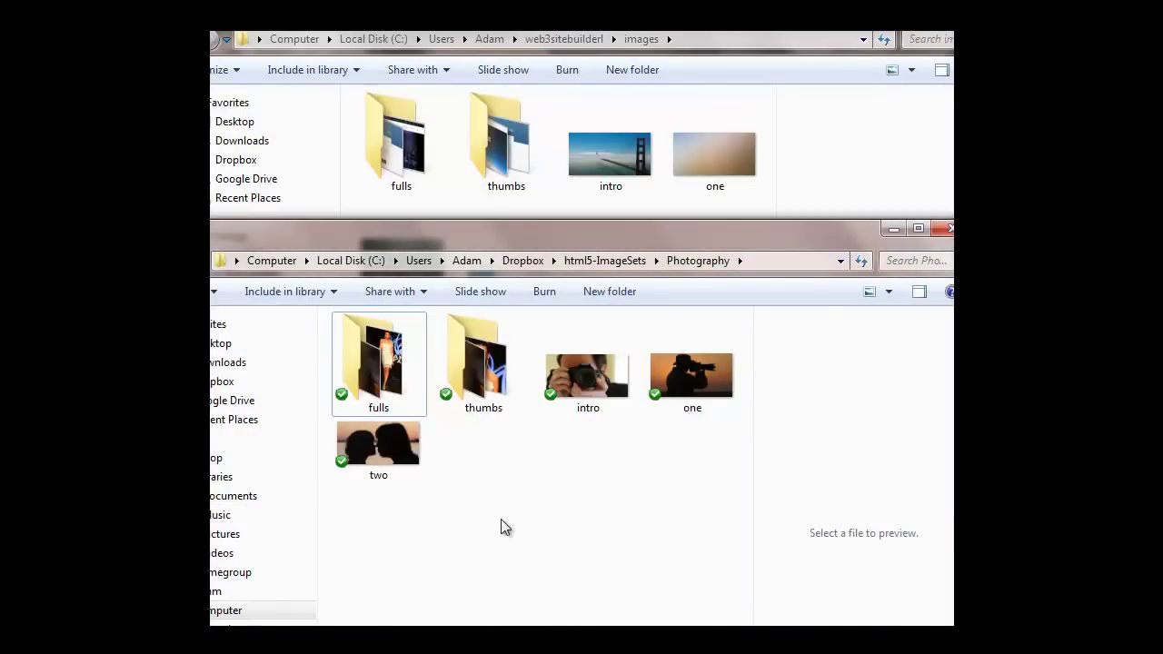
{"action": "key", "text": "ctrl+a"}
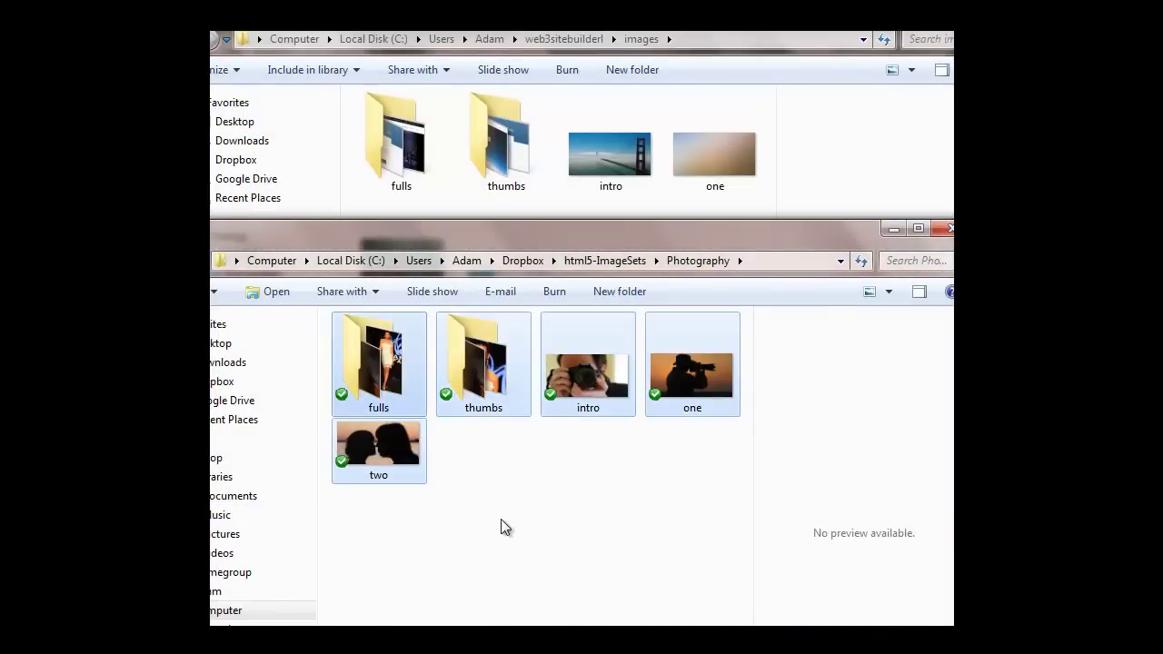
{"action": "left_click", "coordinate": [617, 204]}
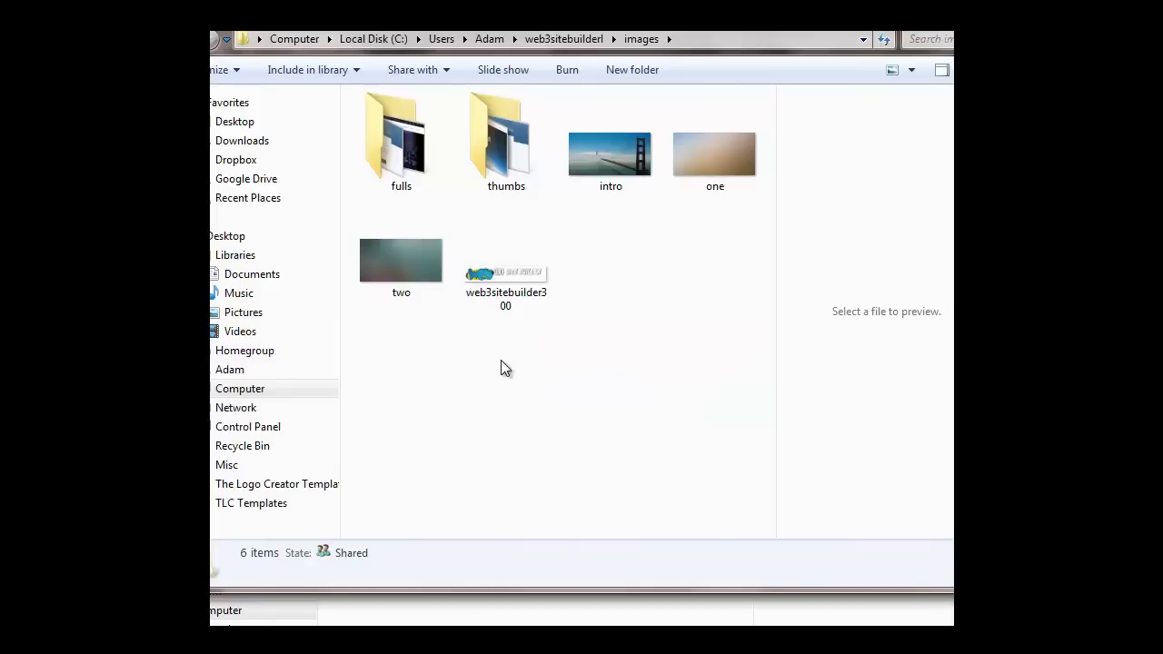
{"action": "key", "text": "ctrl+v"}
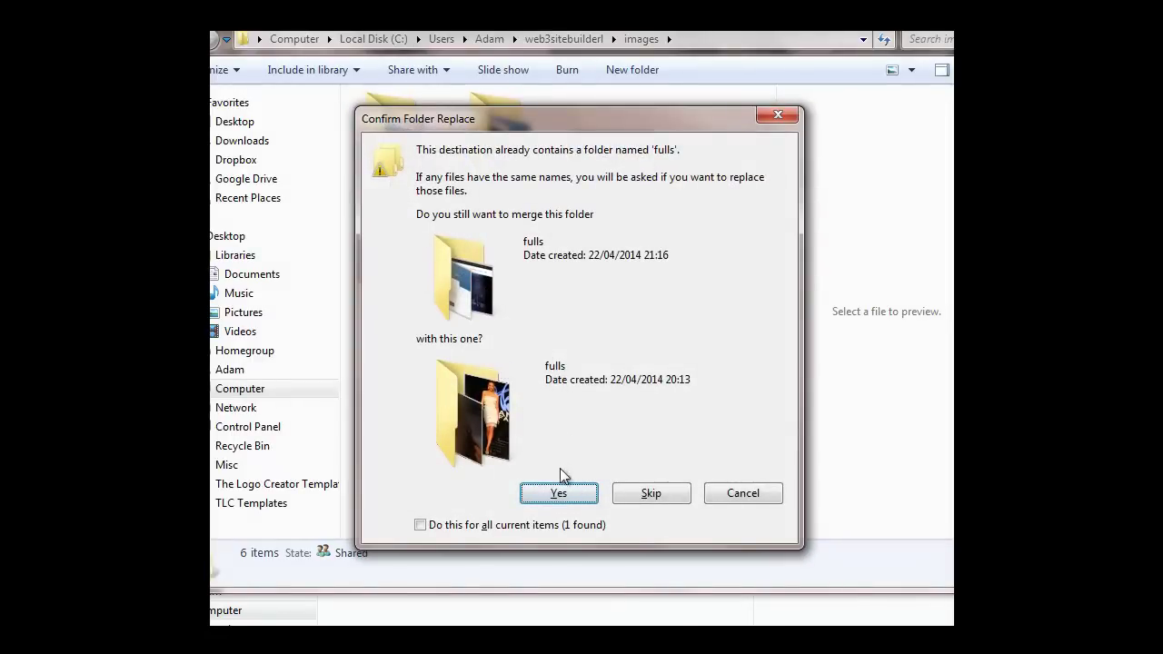
Step: Merge the same-named folders for all current items and replace every conflicting file with the Photography version
{"action": "left_click", "coordinate": [419, 525]}
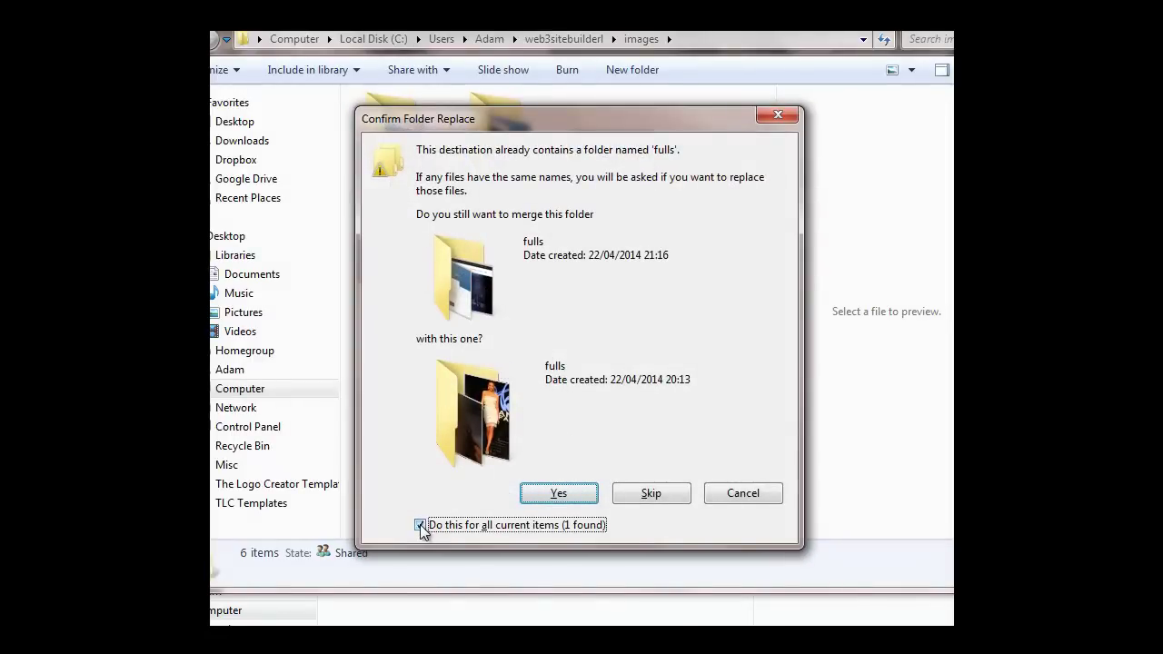
{"action": "left_click", "coordinate": [569, 494]}
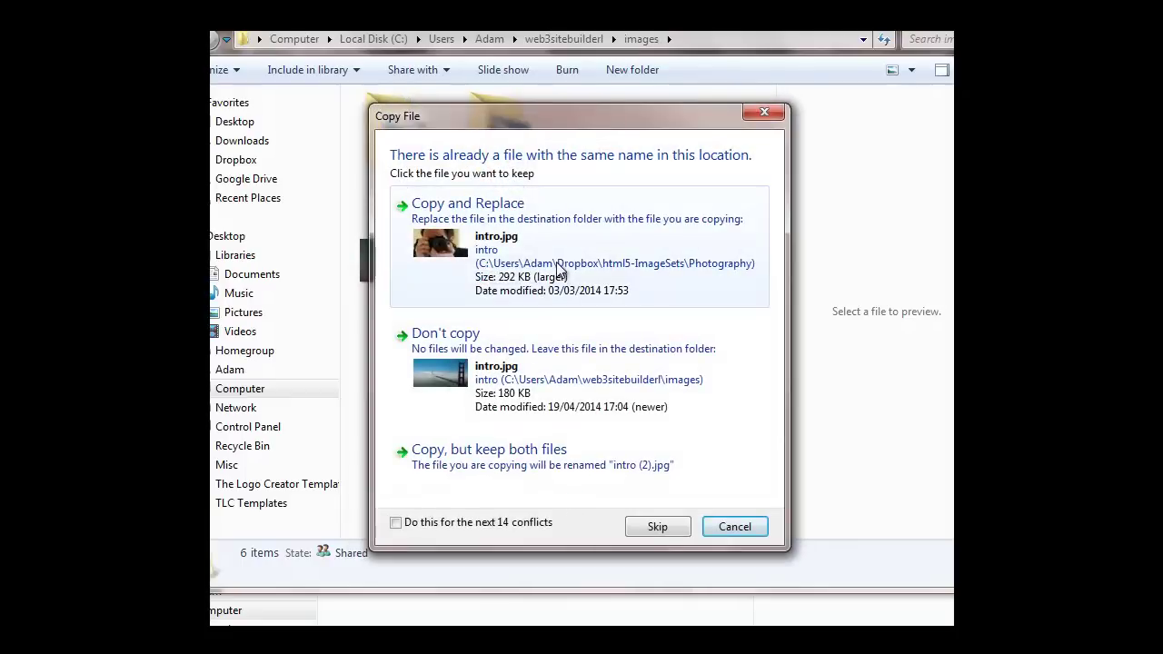
{"action": "left_click", "coordinate": [395, 523]}
{"action": "left_click", "coordinate": [522, 234]}
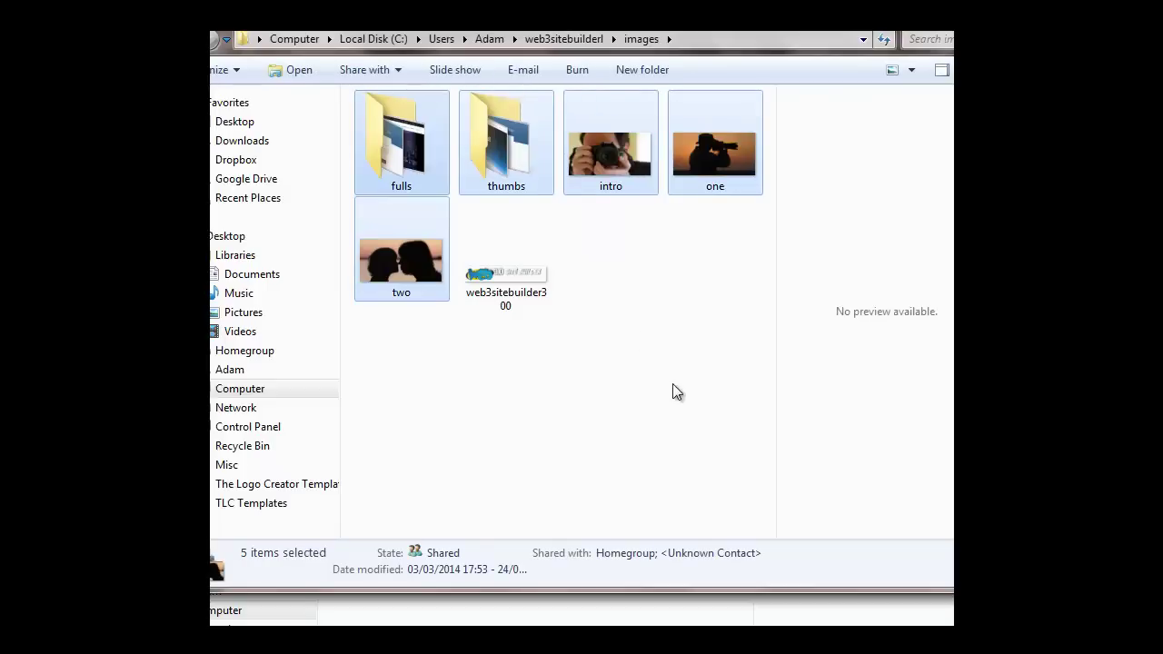
Step: Open the index page from the web3sitebuilderl folder and review its about, how it works, examples and contact form sections
{"action": "left_click", "coordinate": [572, 39]}
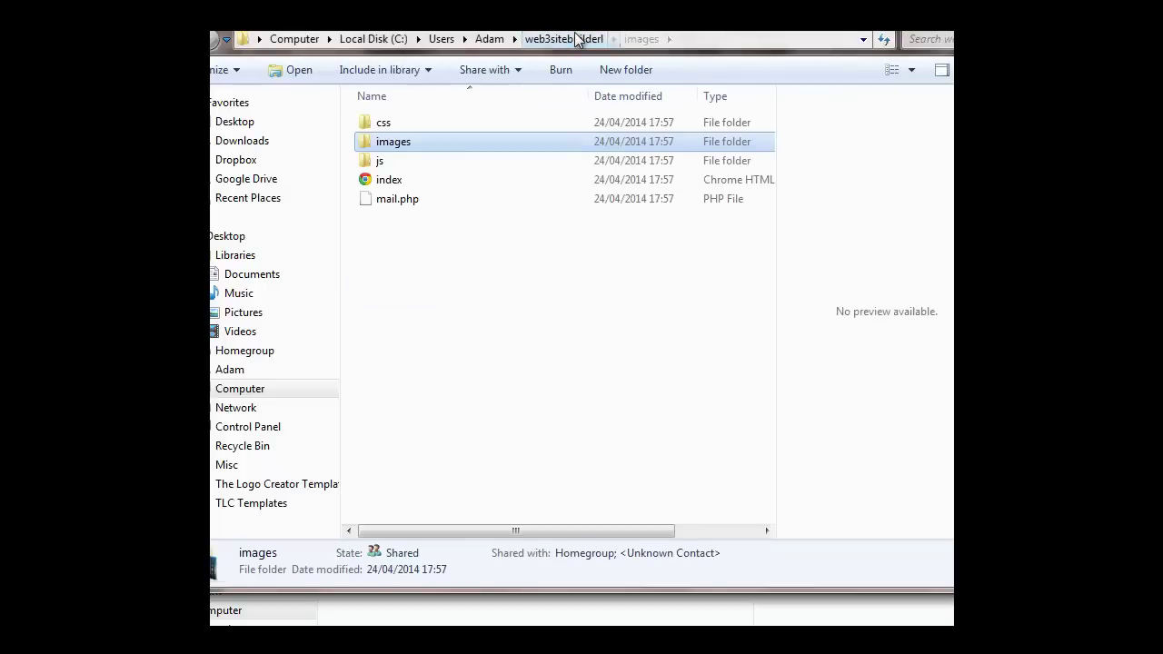
{"action": "double_click", "coordinate": [409, 179]}
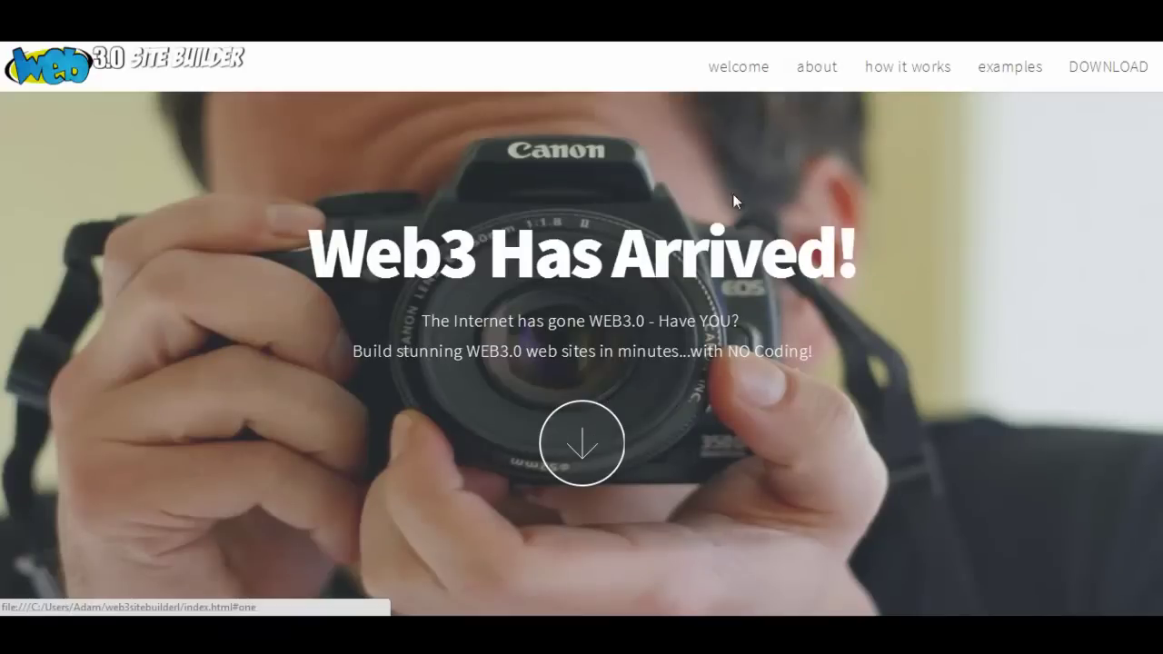
{"action": "left_click", "coordinate": [593, 457]}
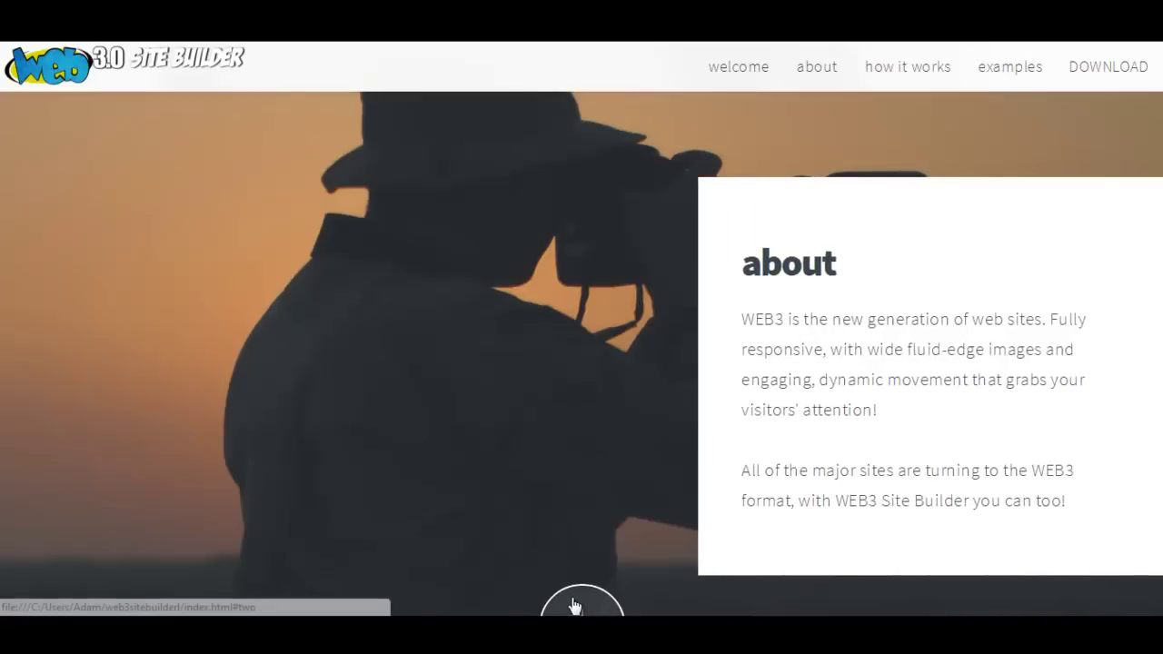
{"action": "left_click", "coordinate": [573, 606]}
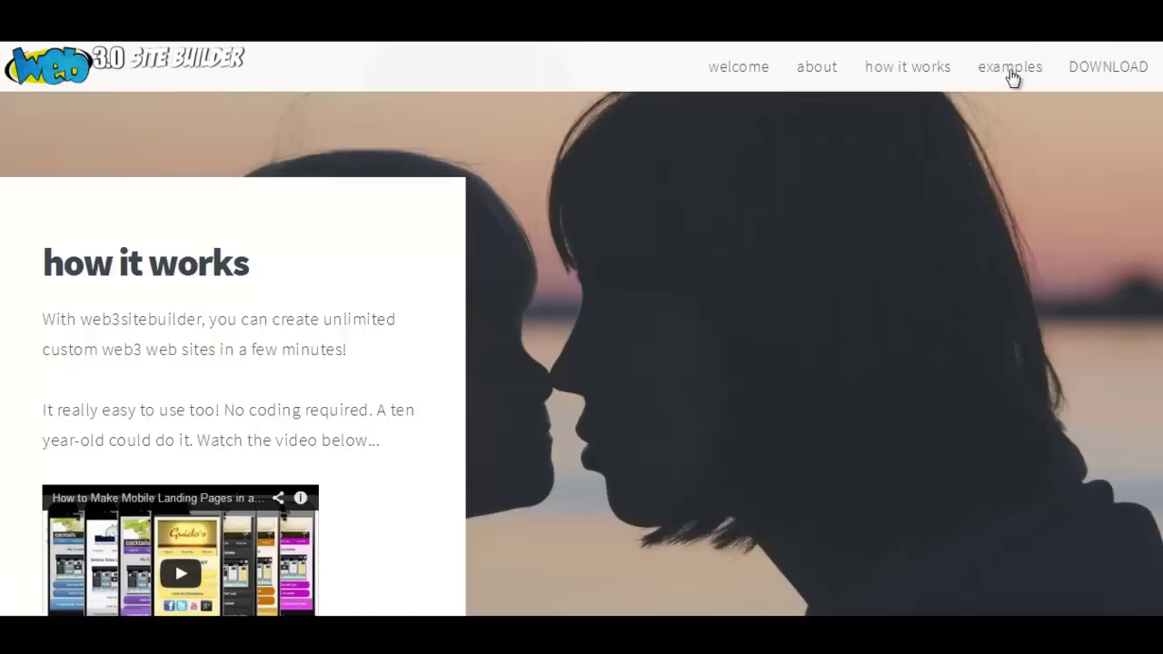
{"action": "left_click", "coordinate": [1011, 78]}
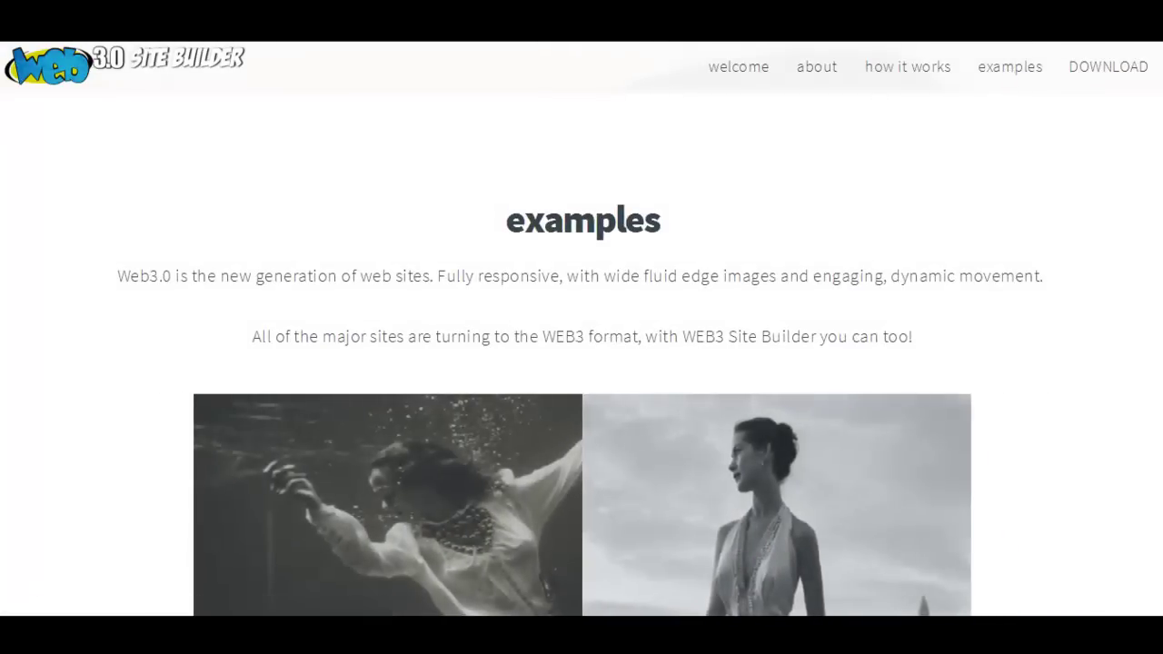
{"action": "scroll", "coordinate": [1151, 543], "scroll_direction": "down", "scroll_amount": 15}
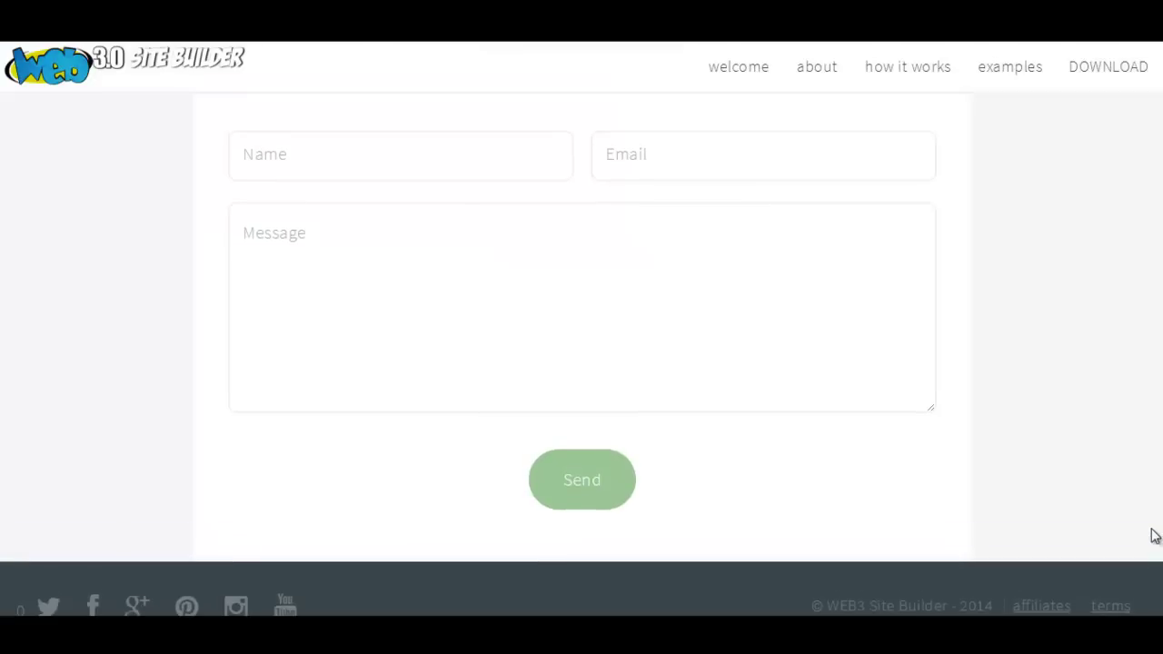